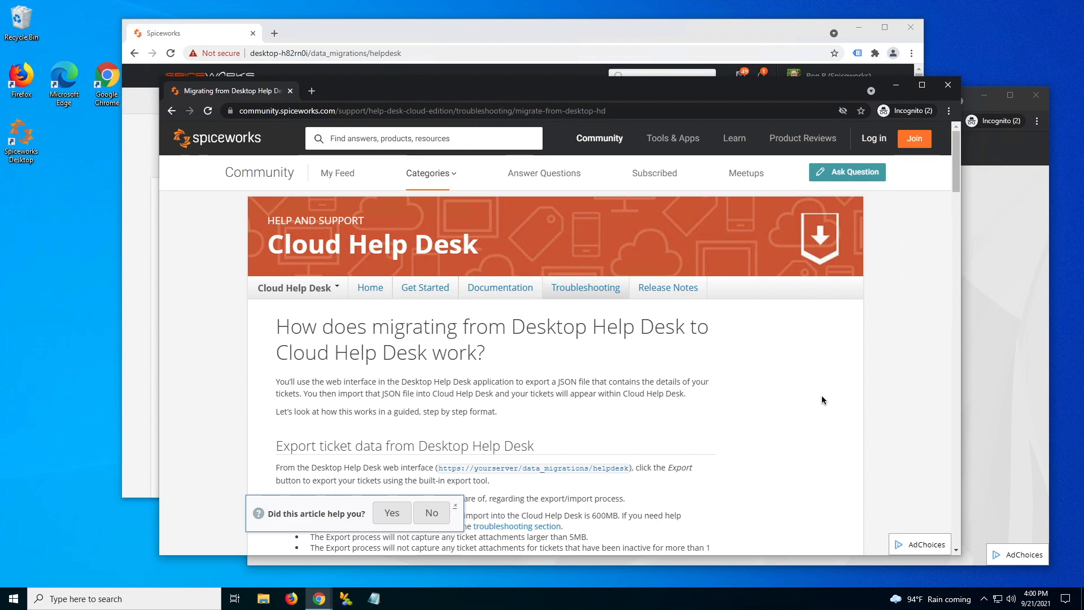
- Read the migration article, noting the /data_migrations/helpdesk path in its example address
click(237, 394)
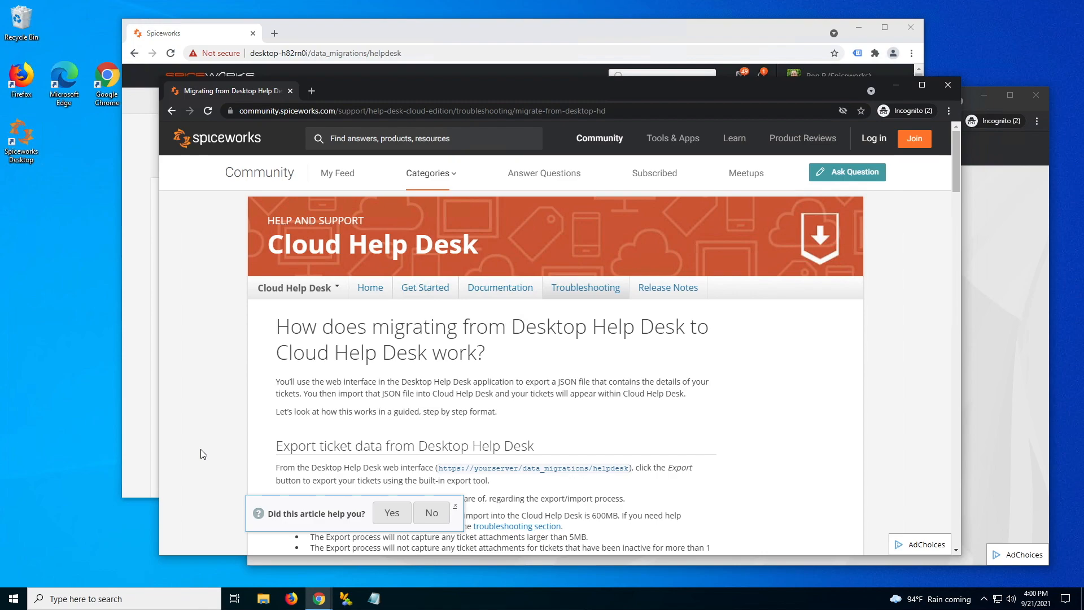
drag(341, 328, 515, 360)
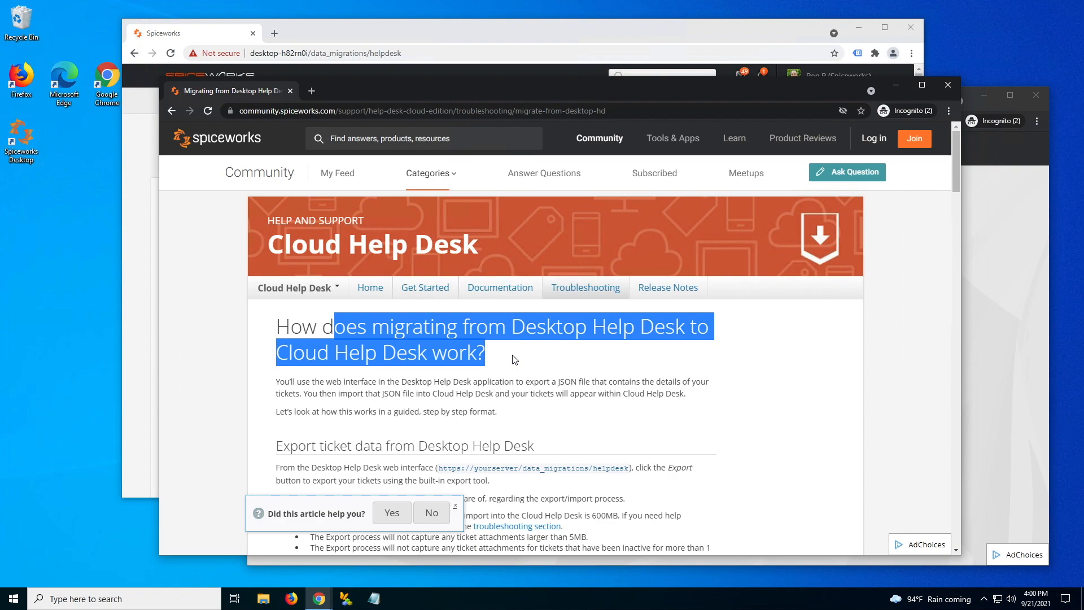
click(511, 361)
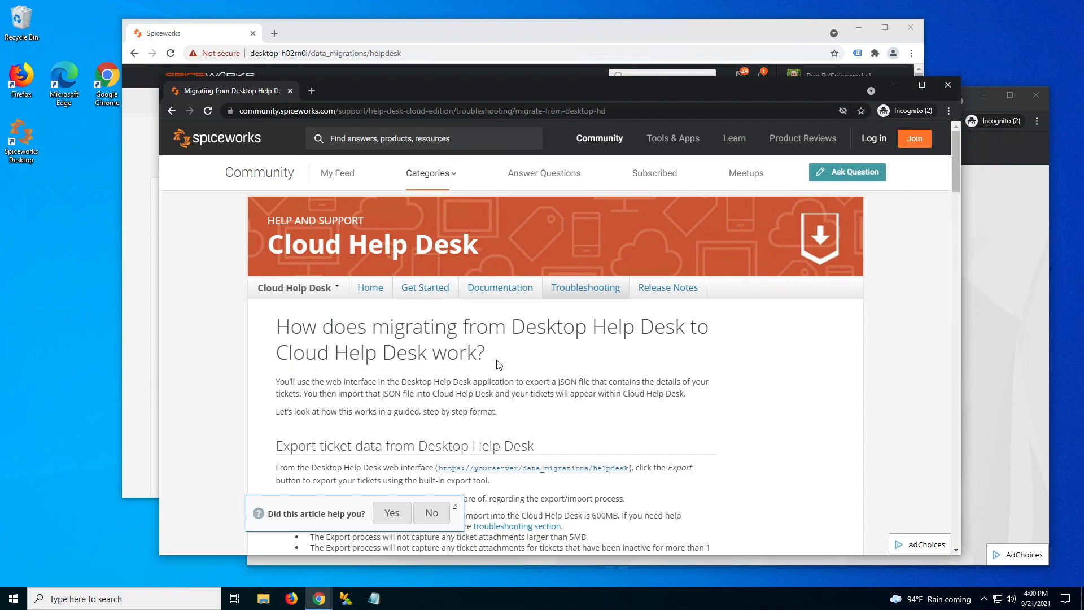
scroll(499, 364, down, 1)
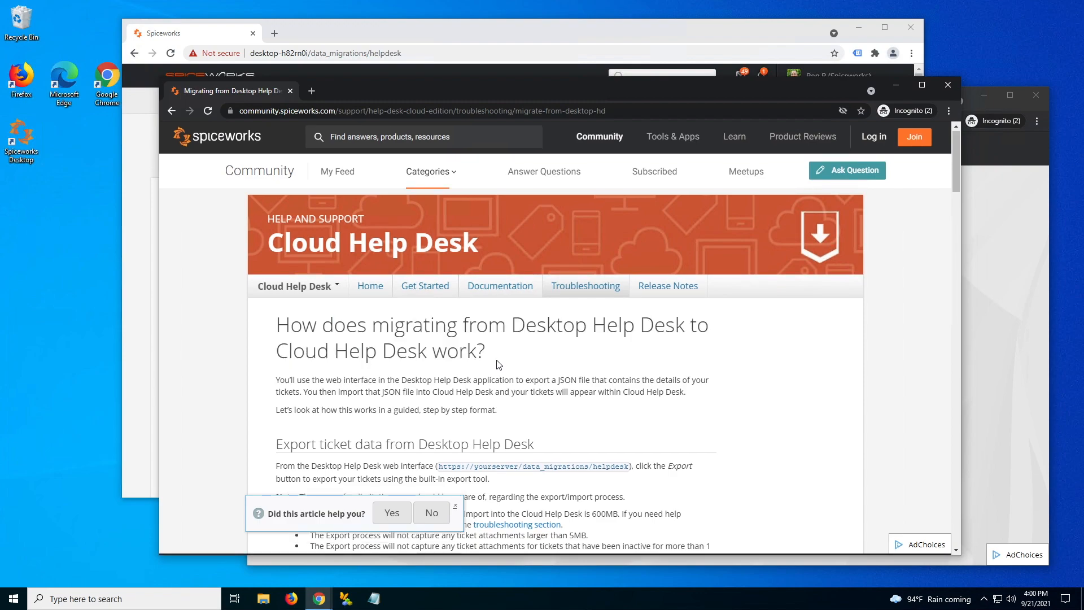
scroll(499, 364, down, 1)
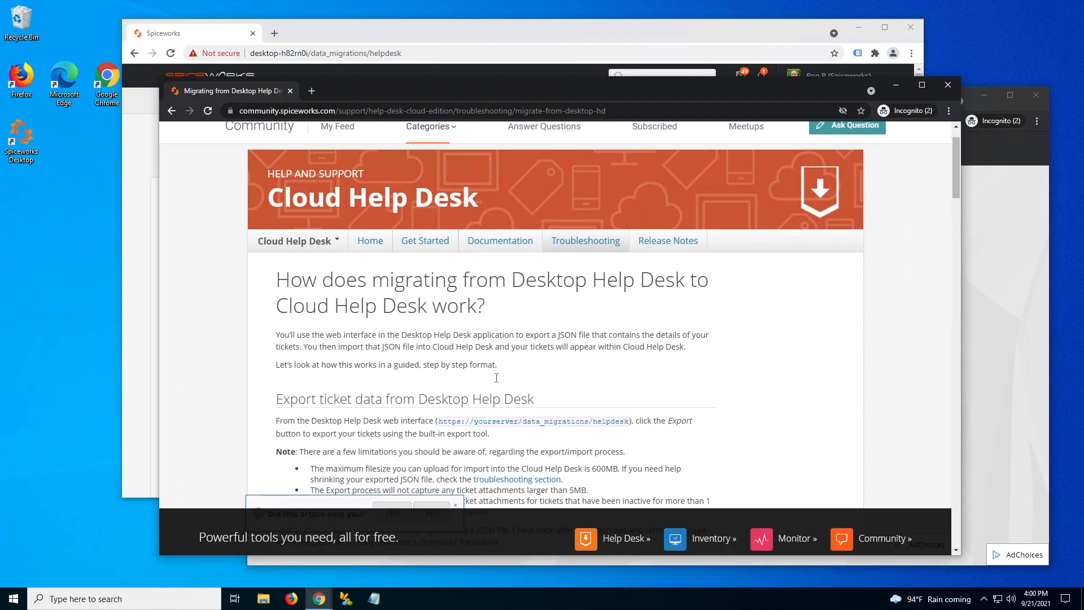
drag(518, 422, 629, 421)
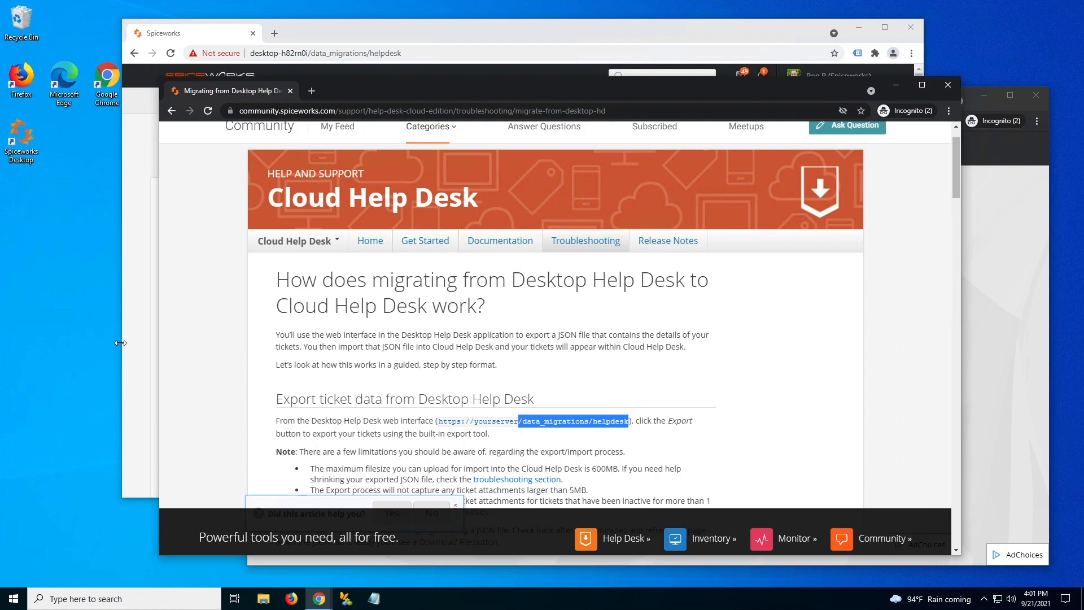
- In Spiceworks Desktop, reload the /data_migrations/helpdesk Import / Export page
click(338, 38)
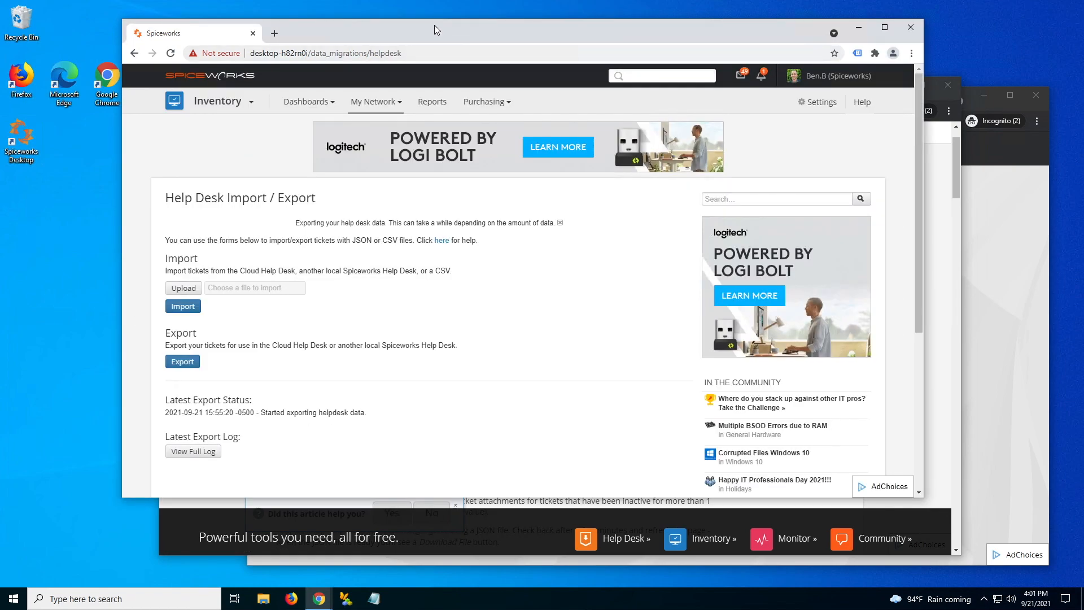
click(303, 54)
click(305, 54)
drag(334, 52, 432, 54)
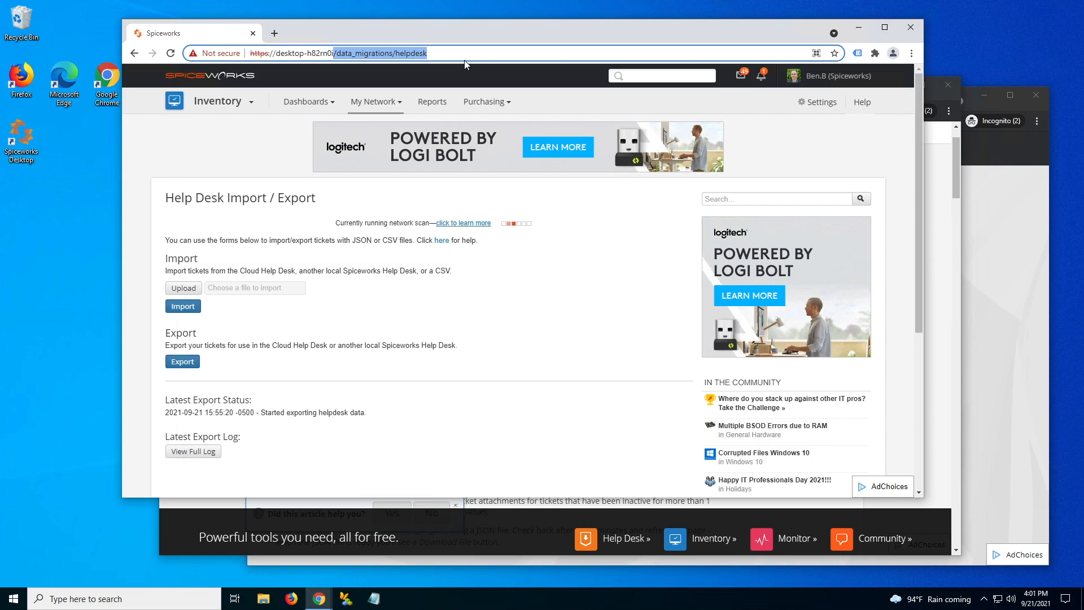
key(Return)
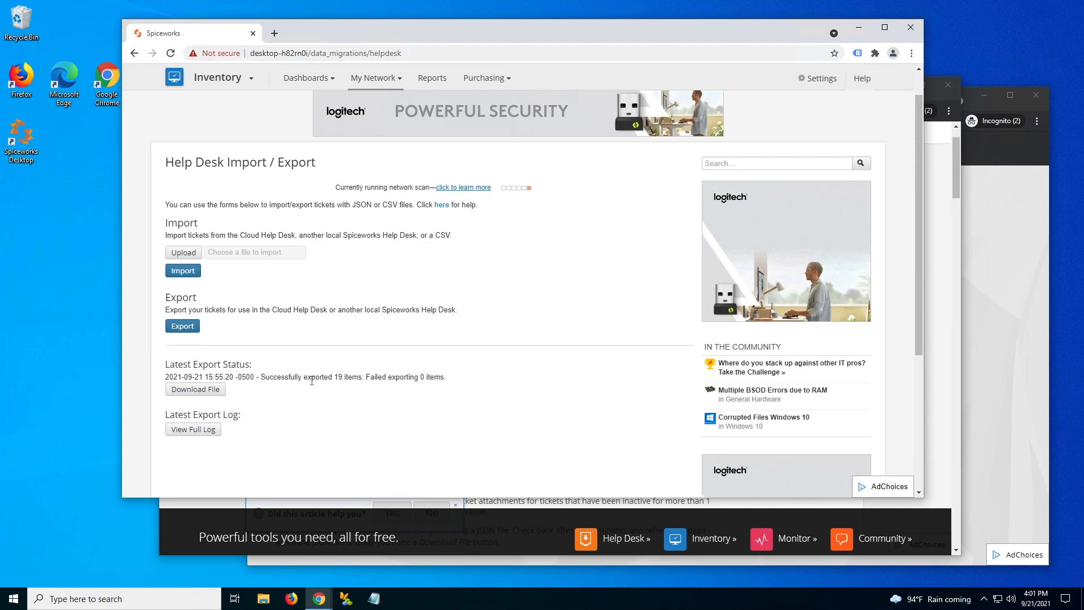
- Start a new help desk ticket export and review its full export log
click(182, 327)
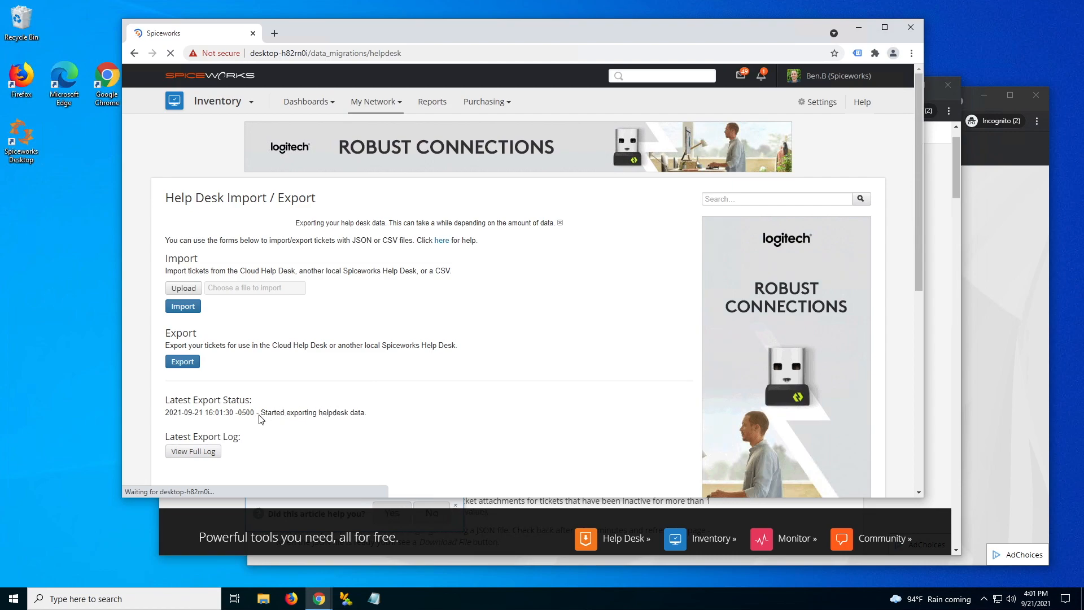
drag(259, 414, 372, 415)
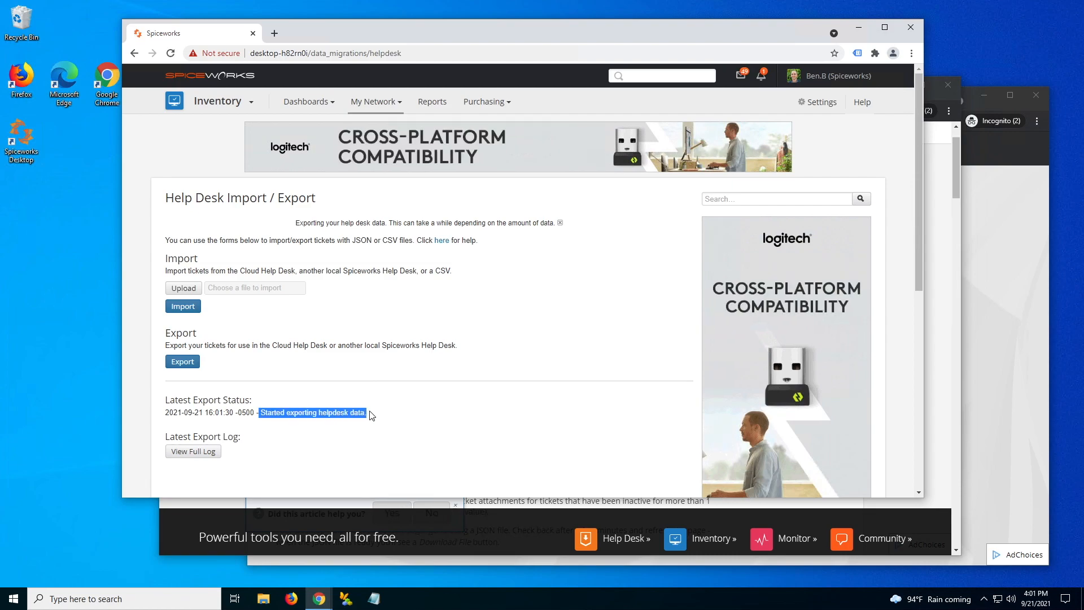
click(202, 455)
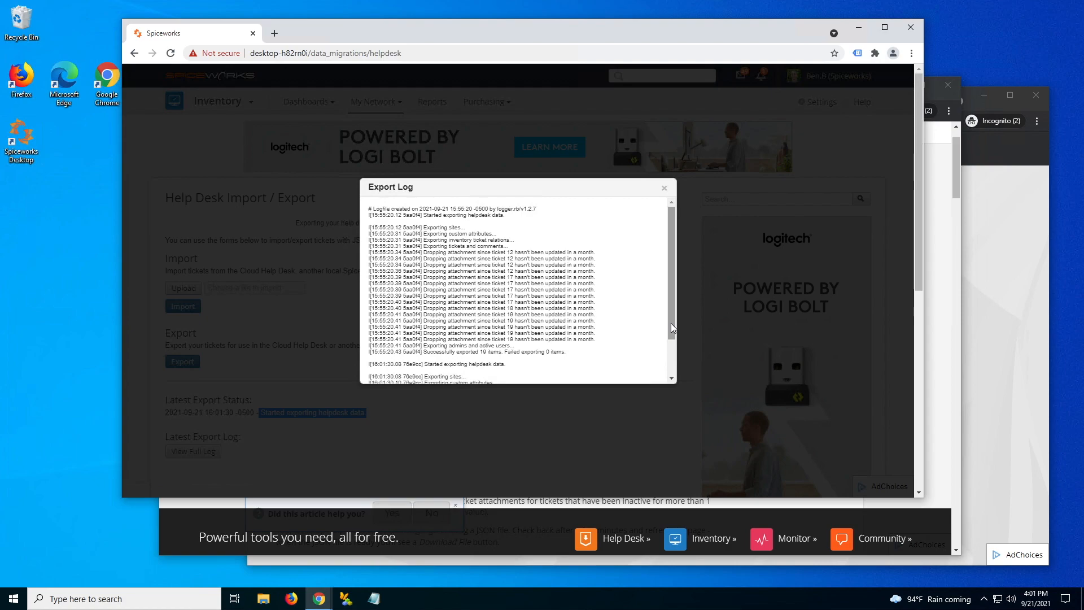
scroll(671, 316, down, 1)
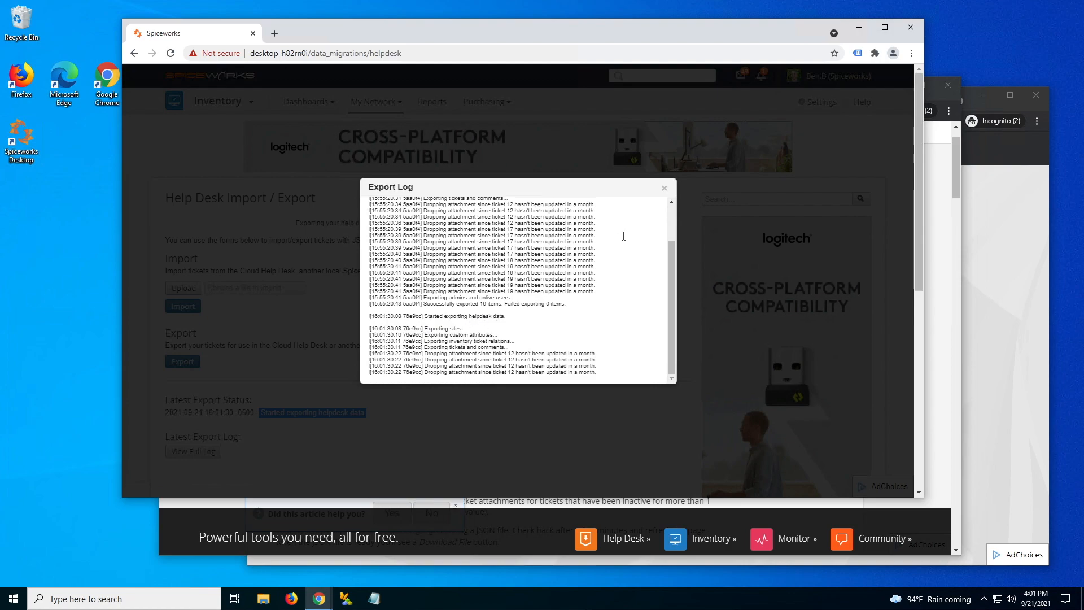
click(665, 189)
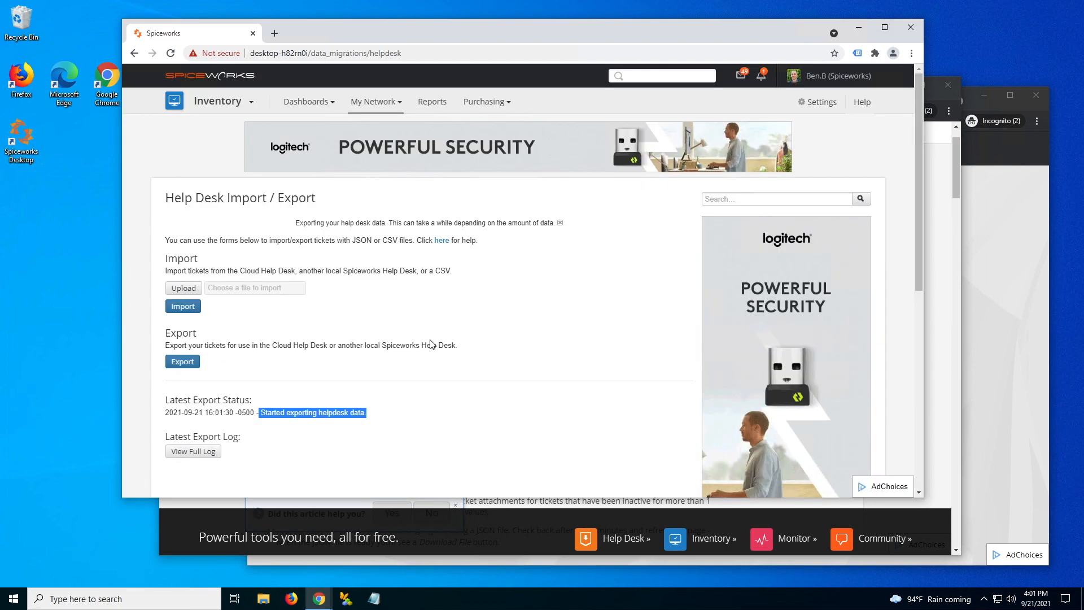
- Scroll the migration article to its 'Prep Cloud Help Desk for ticket import' section
click(955, 178)
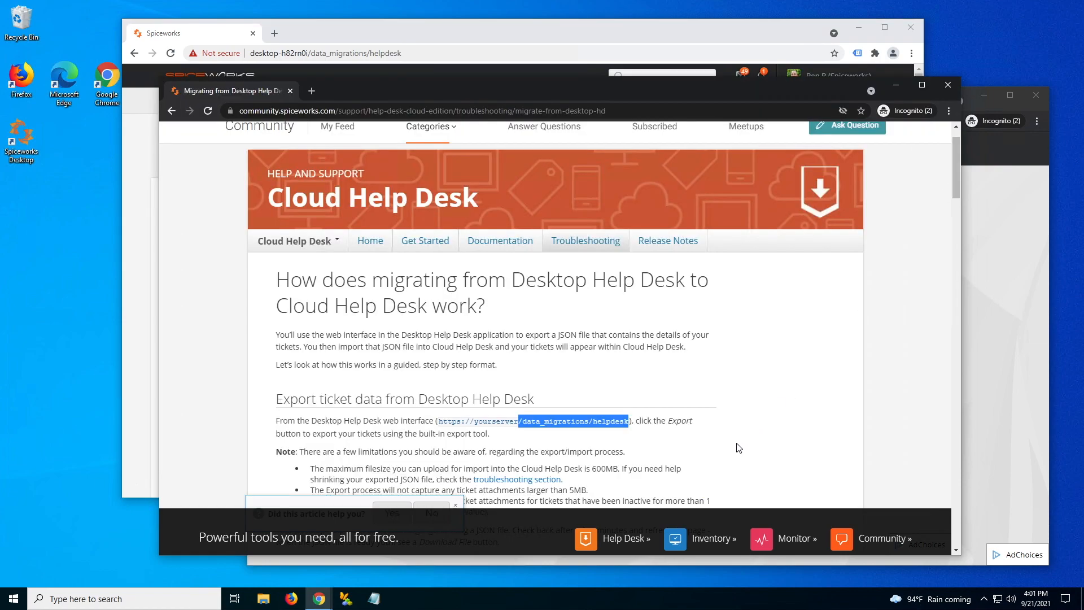
scroll(738, 448, down, 2)
scroll(739, 447, down, 2)
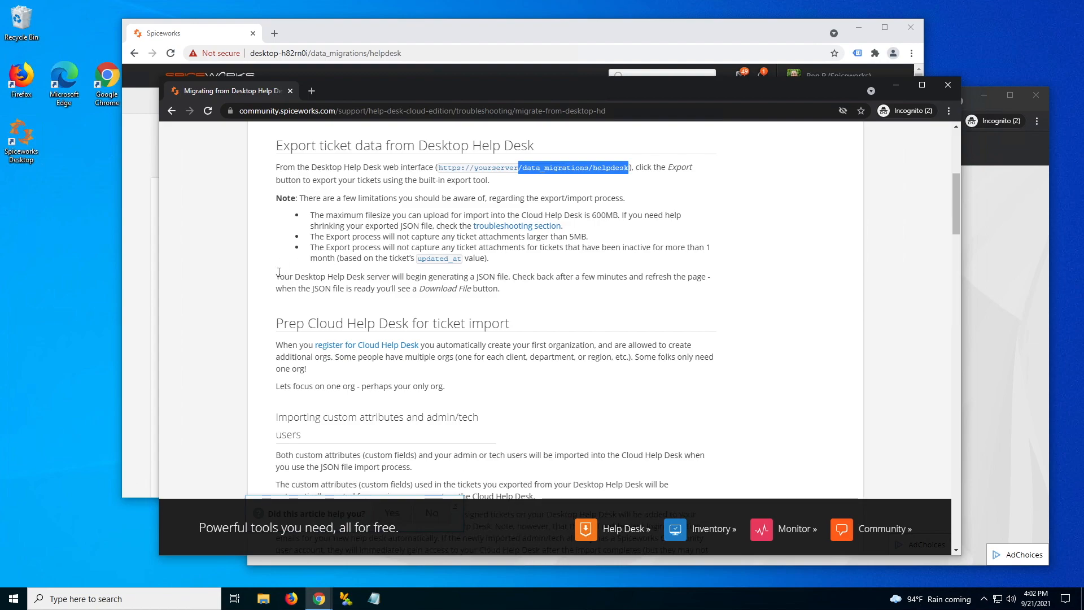
scroll(279, 272, down, 2)
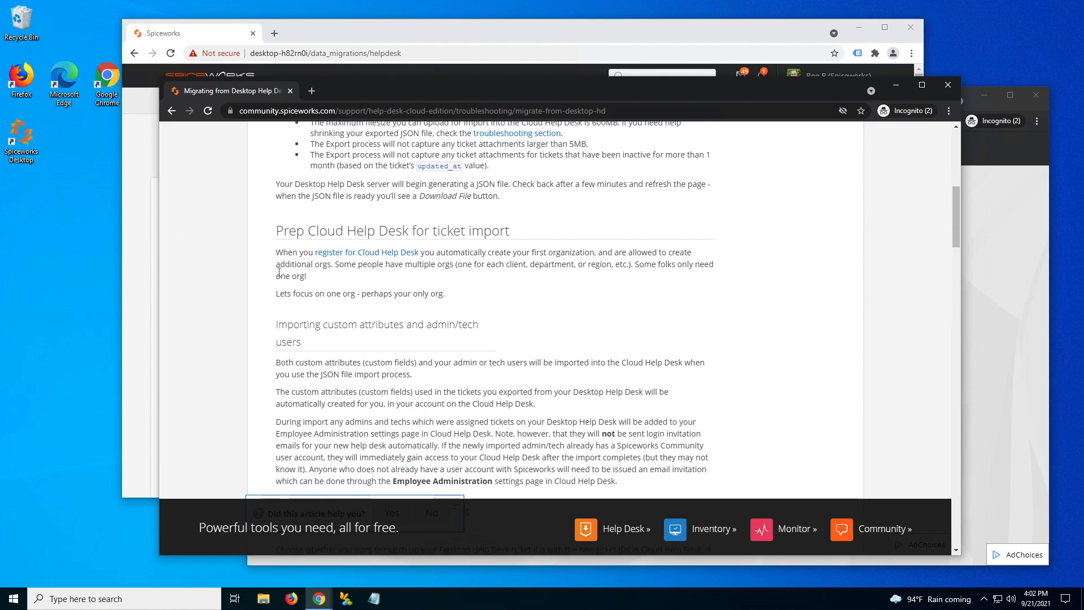
scroll(278, 272, down, 1)
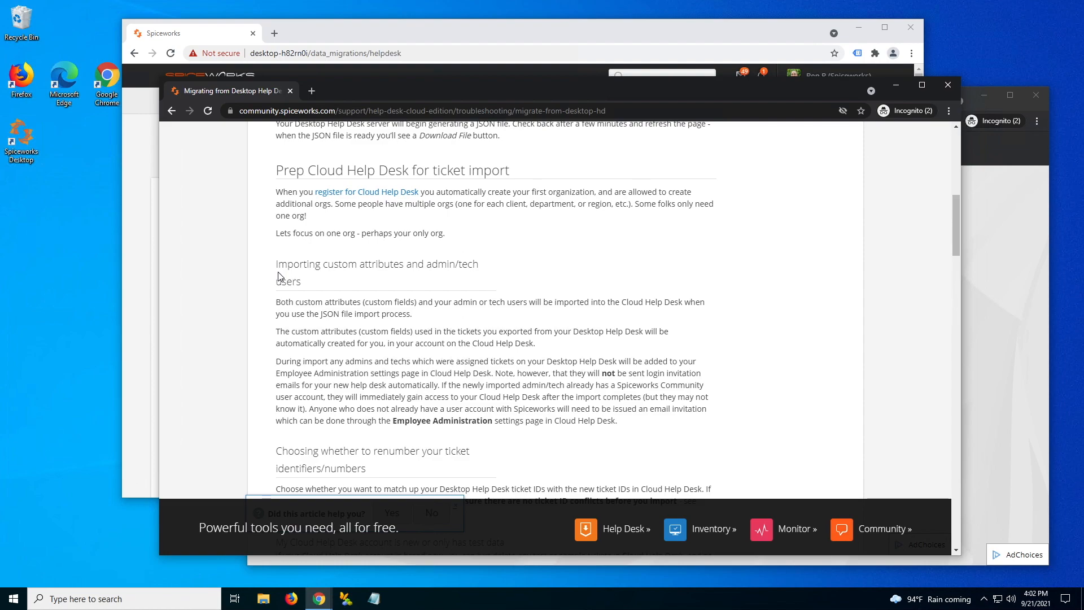
- Go to on.spiceworks.com and start creating a new Spiceworks account
click(989, 249)
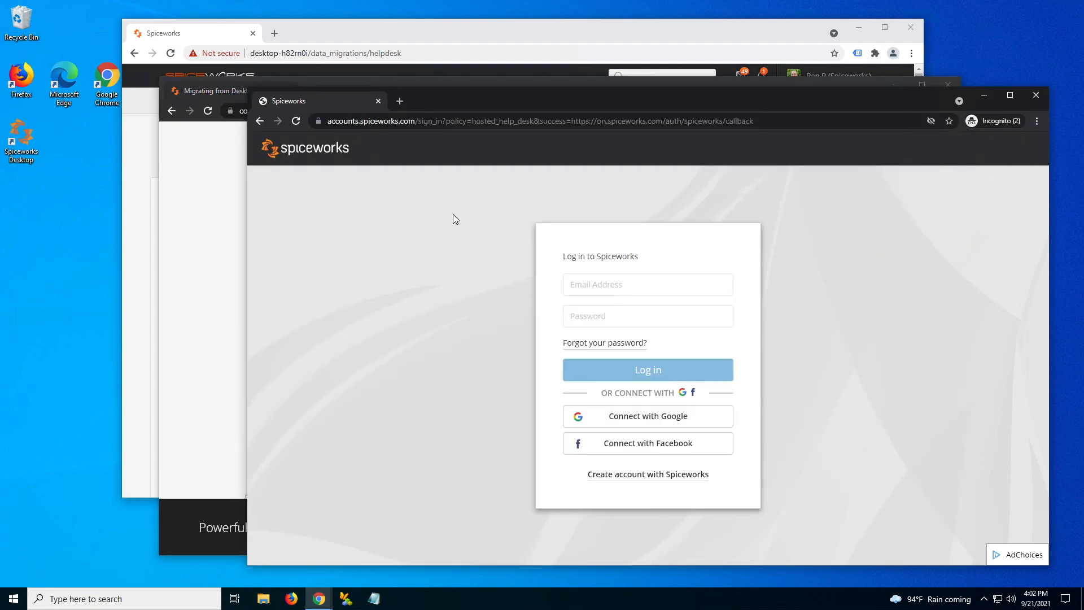
click(387, 121)
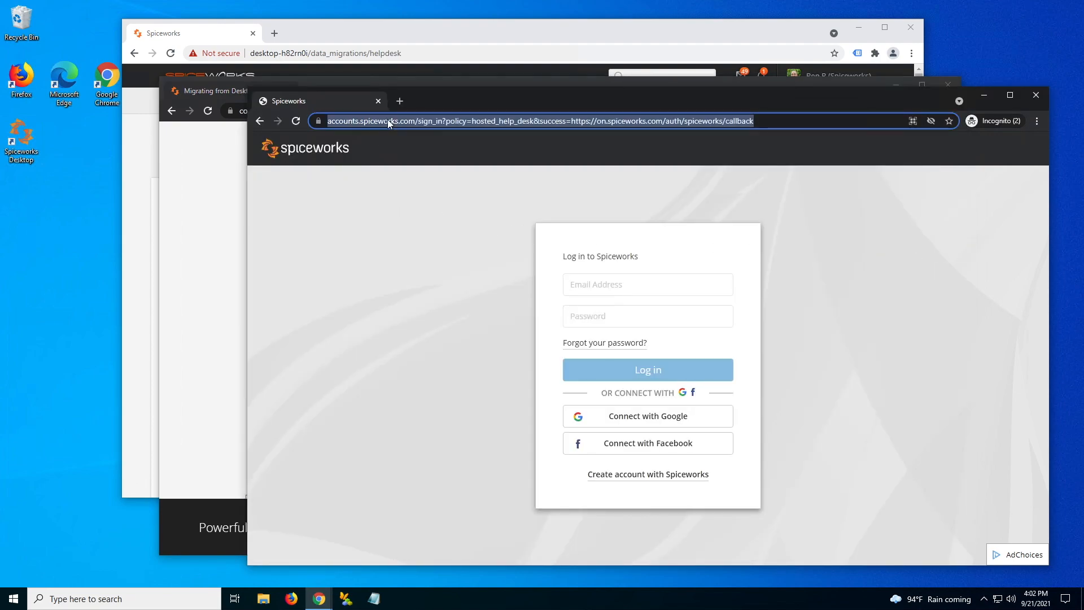
text(on.spi)
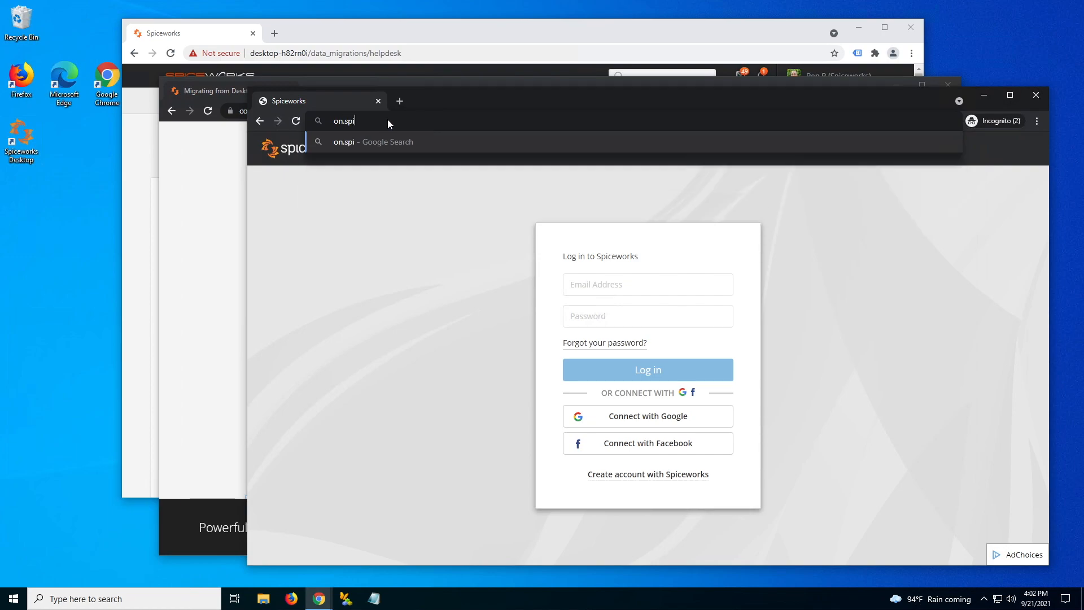
text(ceworks.com)
key(Return)
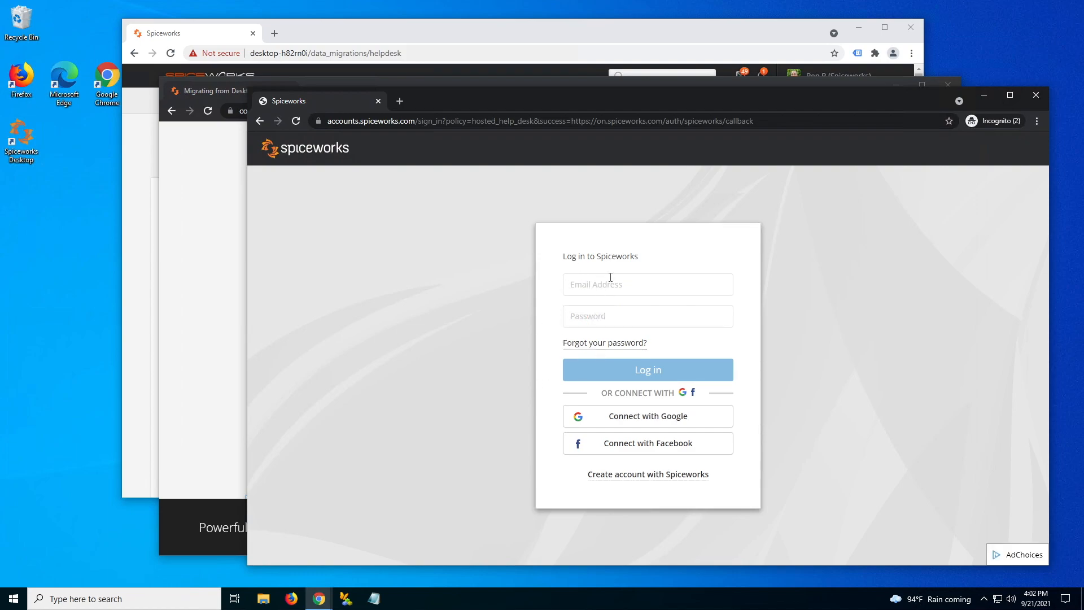
click(637, 479)
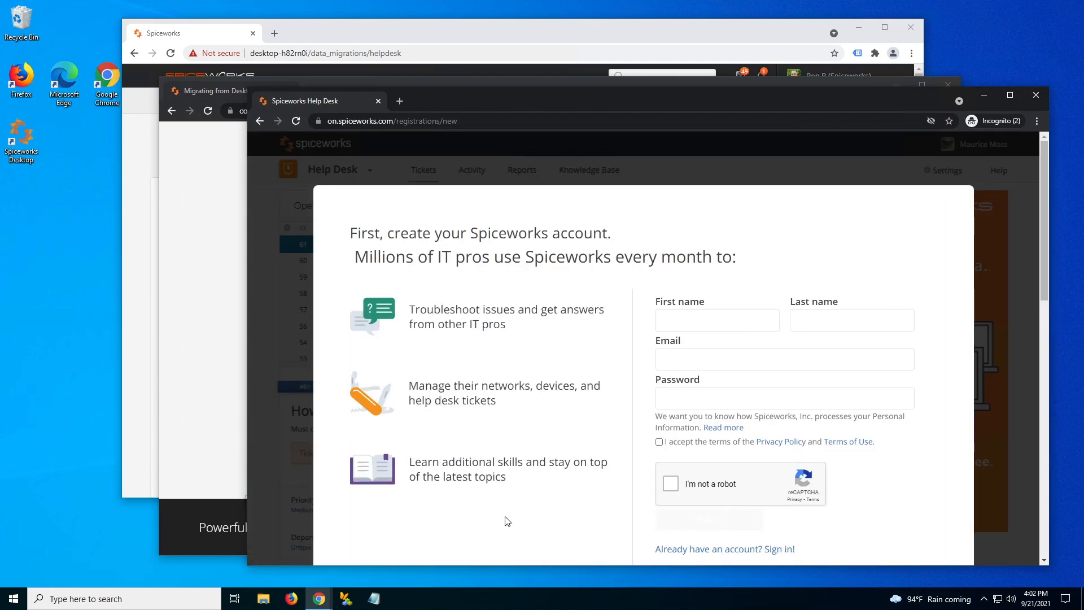
scroll(648, 384, down, 1)
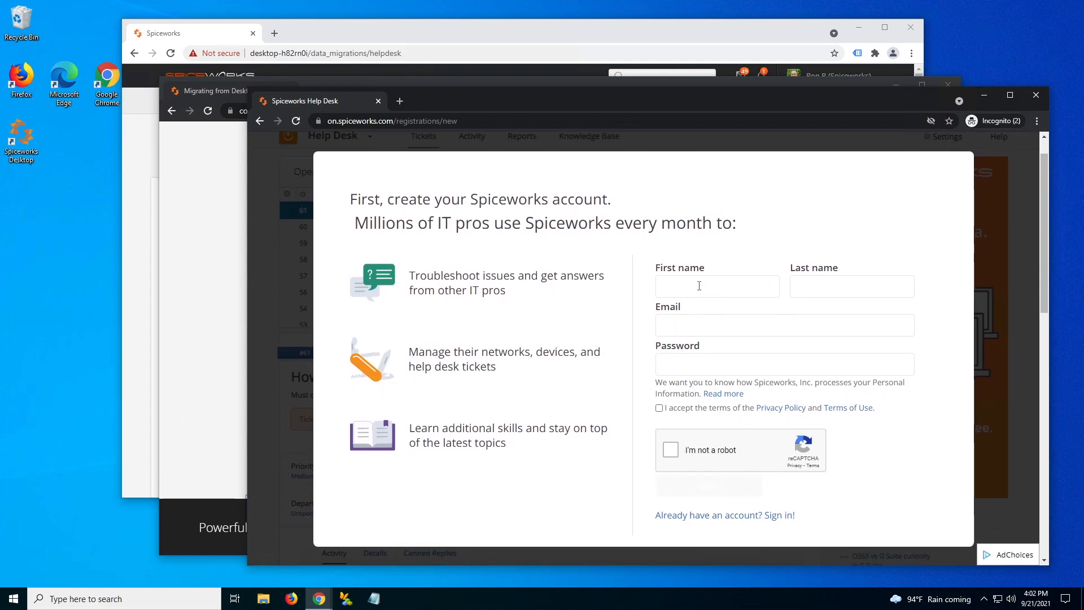
- Fill in the account holder's first and last name, e-mail and password, then submit
click(699, 285)
text(Ben)
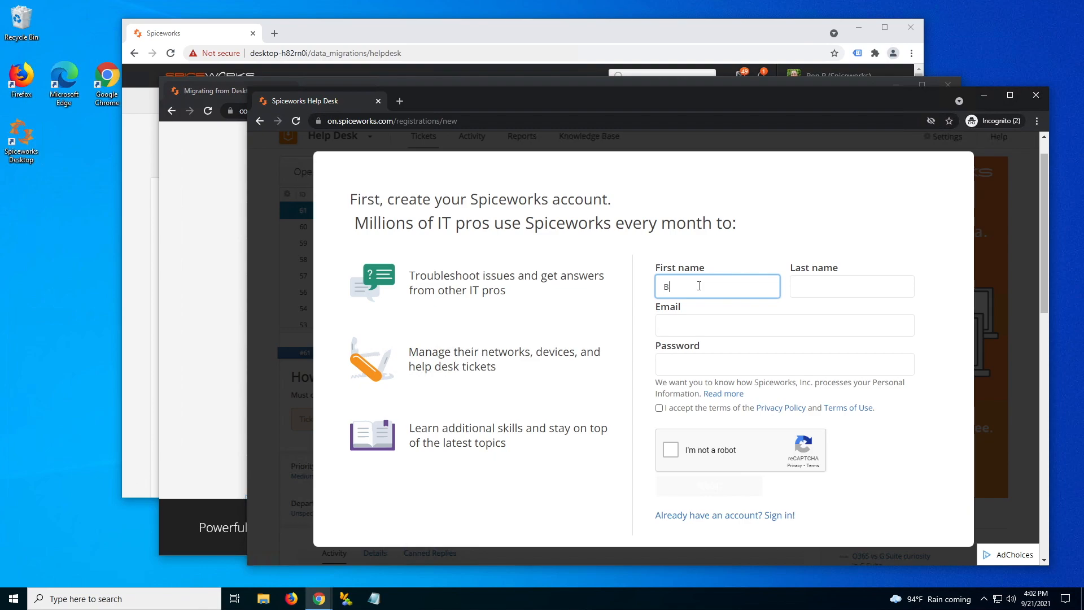
click(830, 293)
text(Btest)
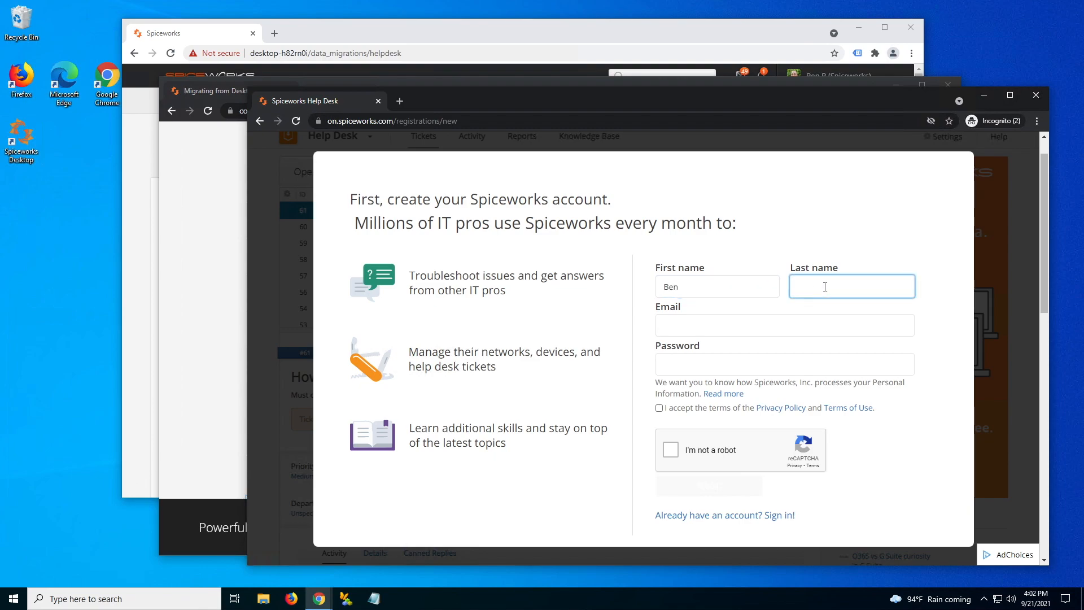
click(742, 330)
click(721, 362)
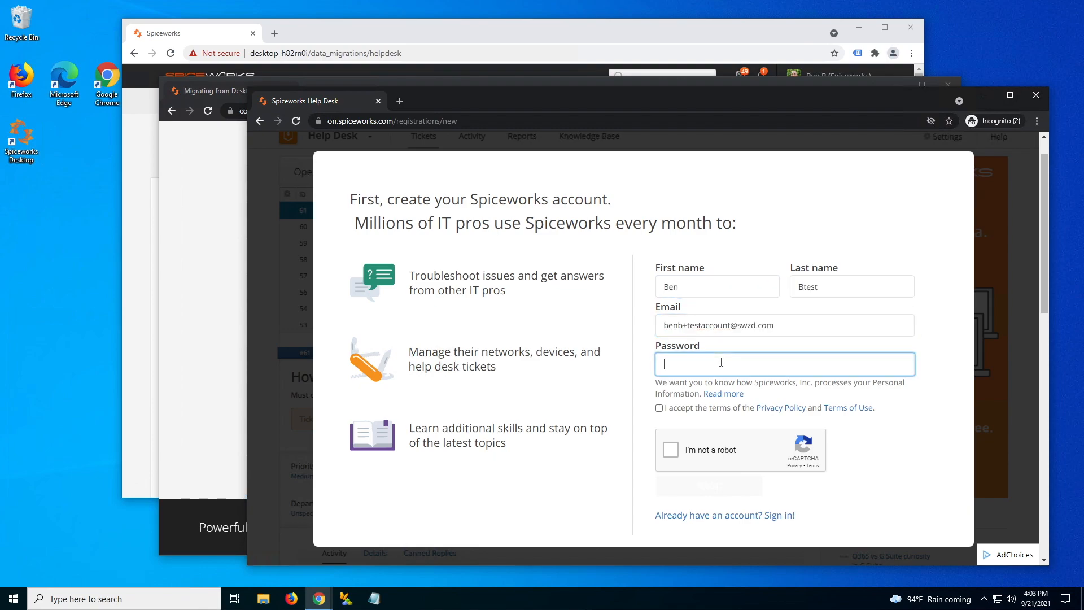
text(•••••••••)
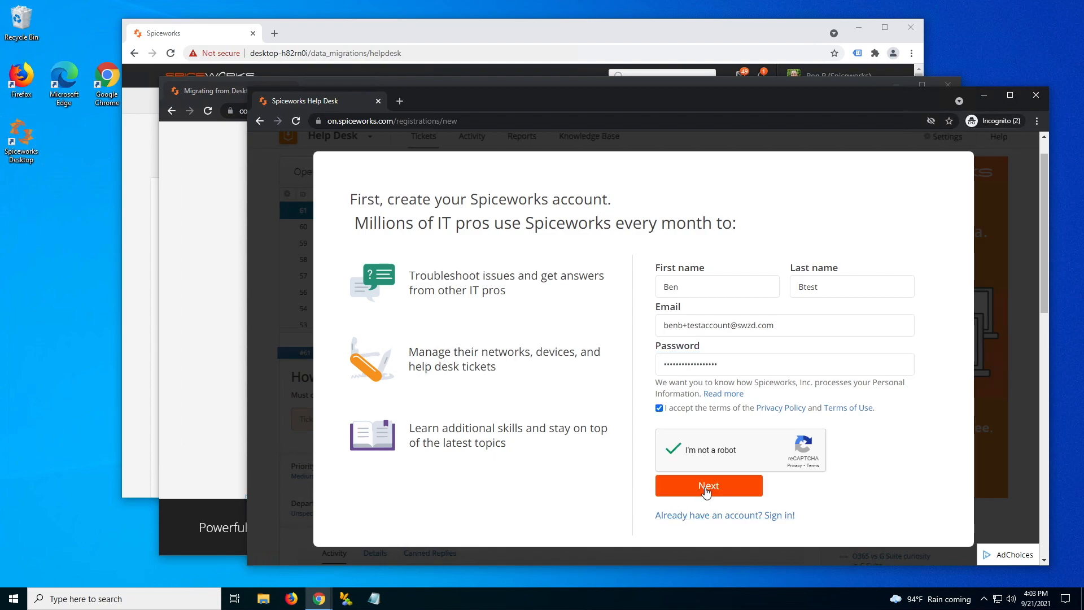
click(705, 486)
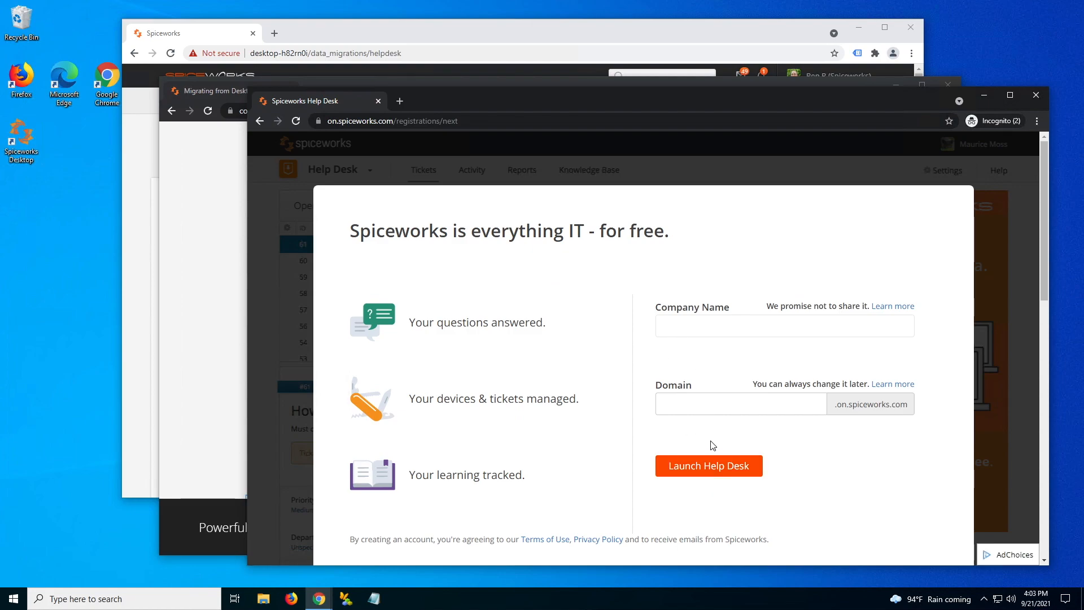
- Enter company name 'Acme Inc' and help desk domain 'acmeinctest'
click(695, 330)
text(Acme Inc.)
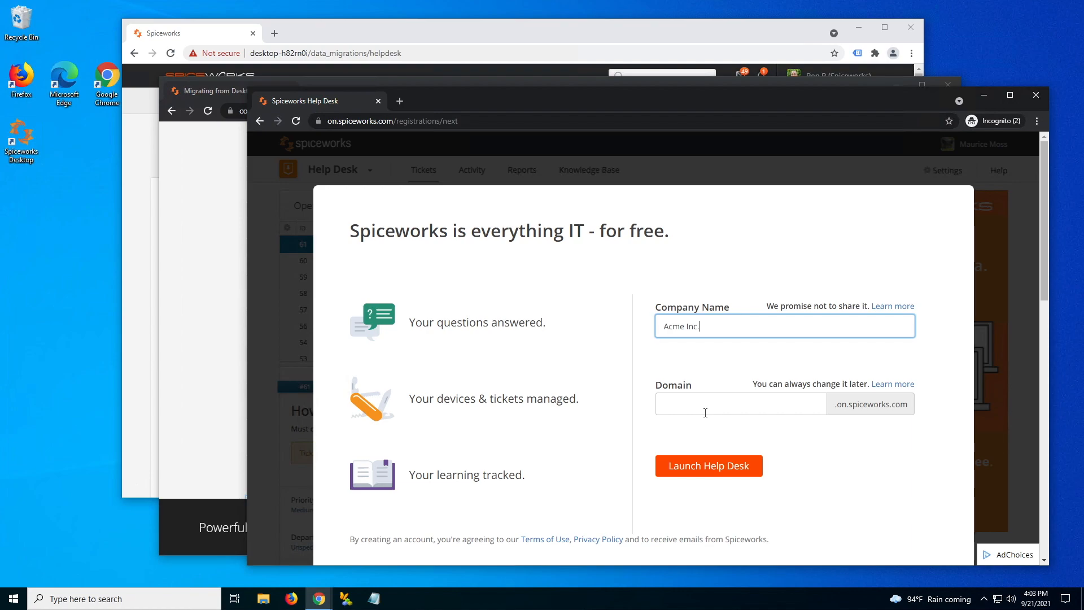
click(705, 413)
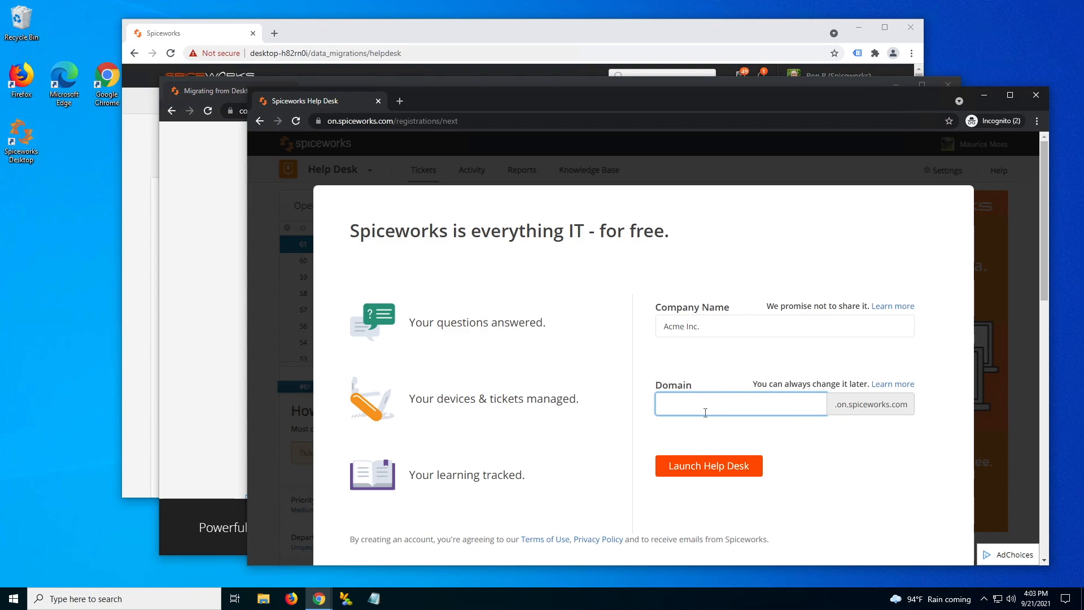
text(acmeinctest)
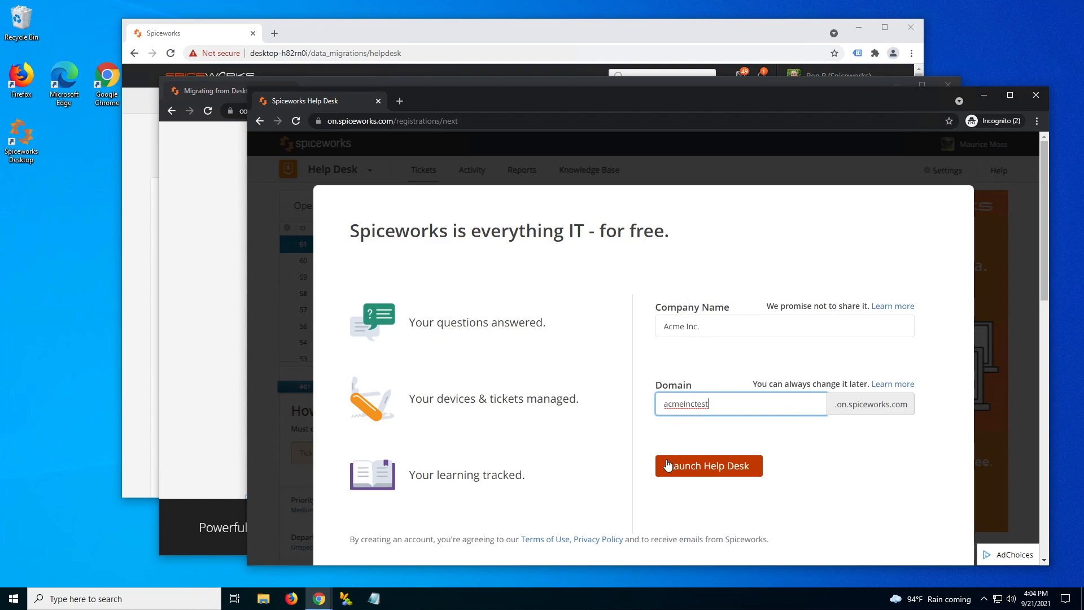
- Launch the Acme Inc. help desk and dismiss the ticket filtering tip
click(706, 469)
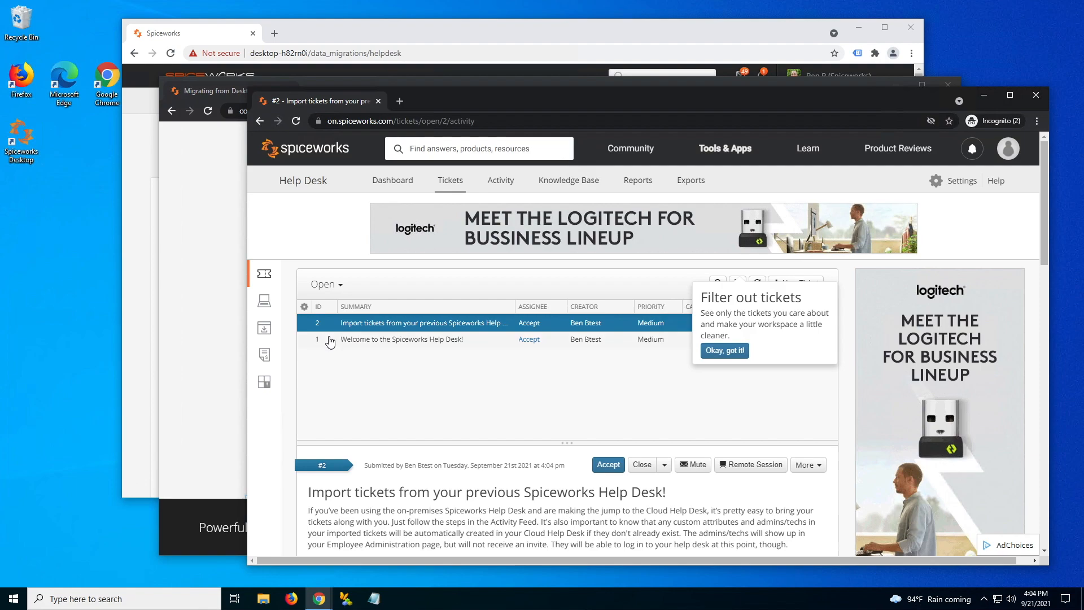
click(727, 352)
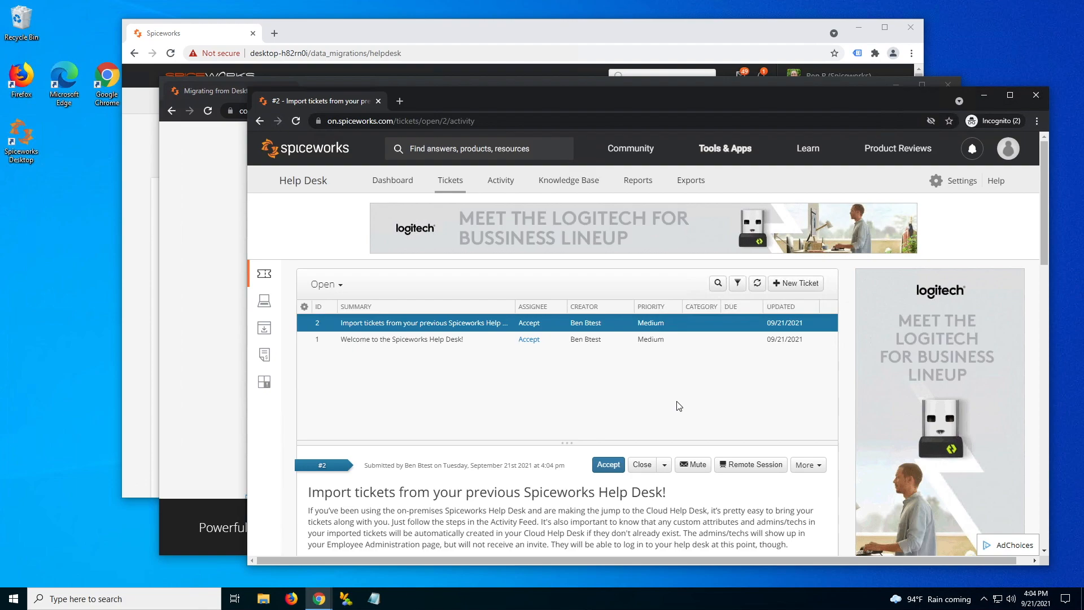
- Bring the migration guide forward to read its notes on imported admins and ticket renumbering
click(214, 342)
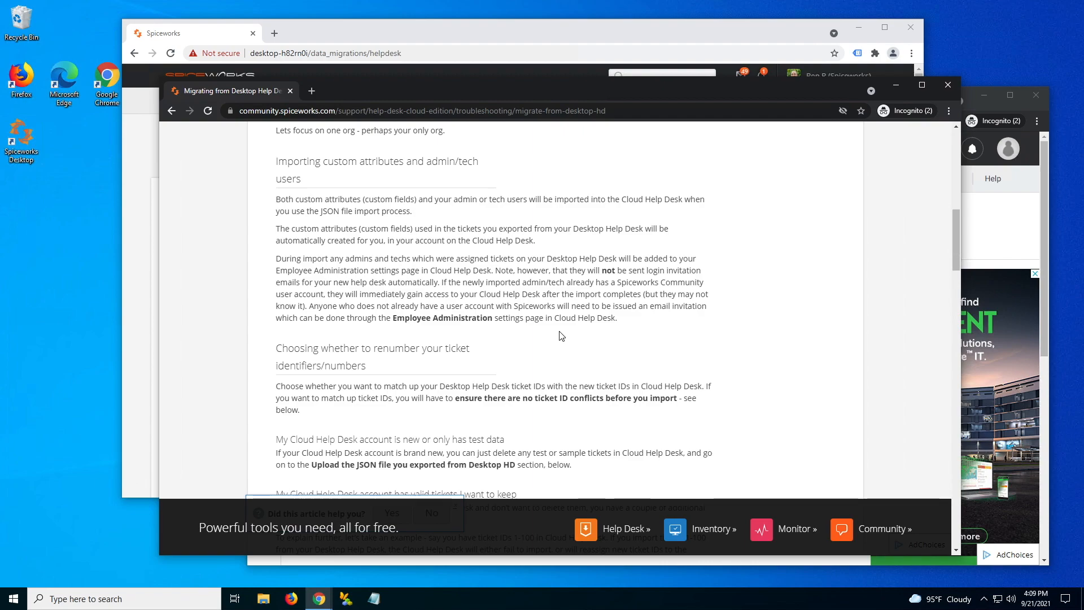
- Navigate from the help desk ticket list to Settings > Employee administration
click(1025, 227)
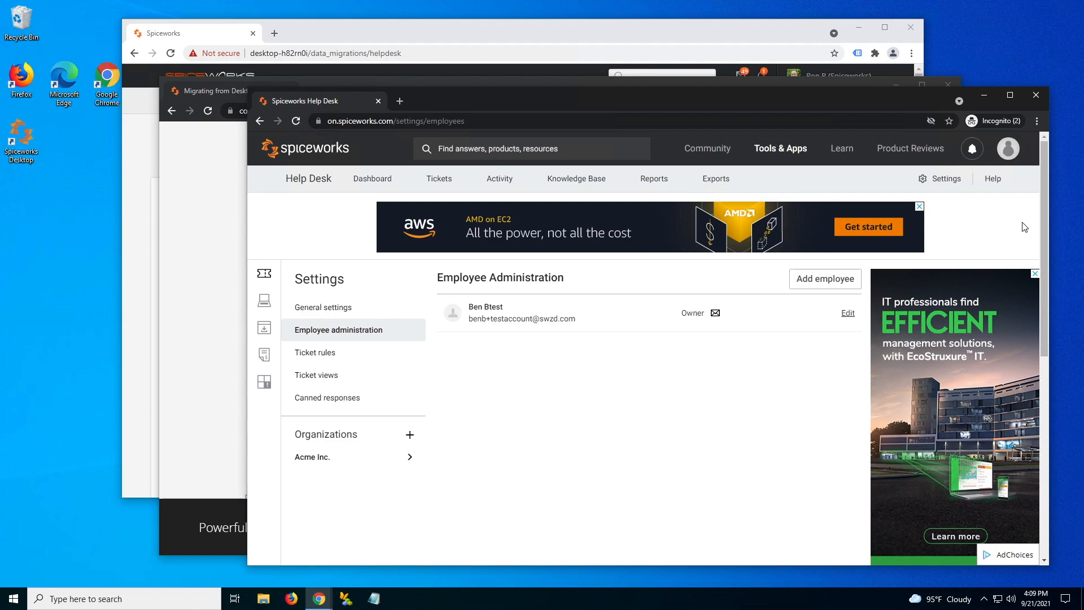
click(440, 179)
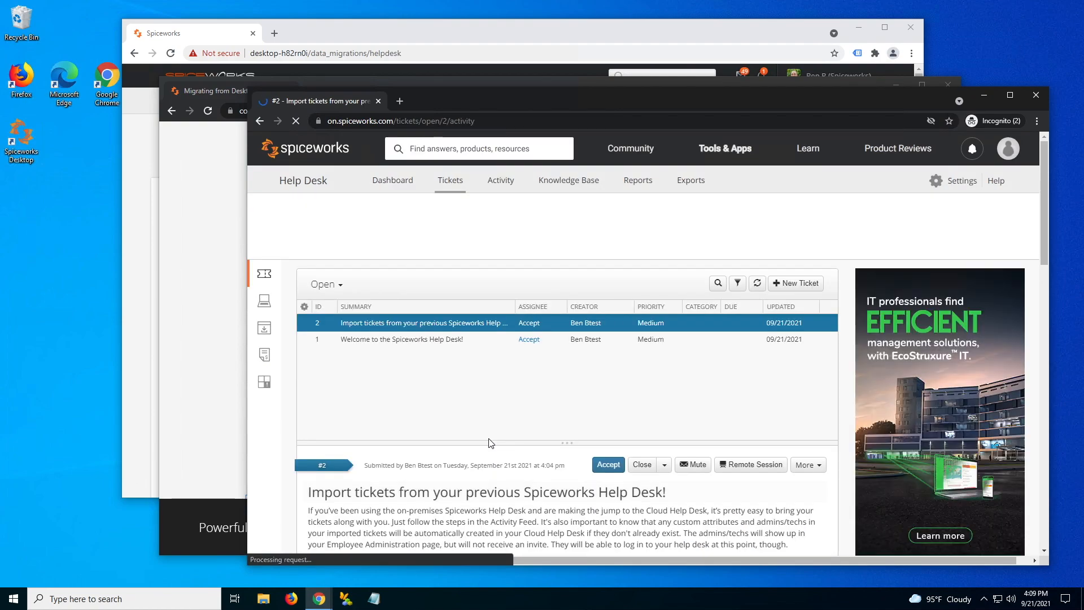
click(972, 151)
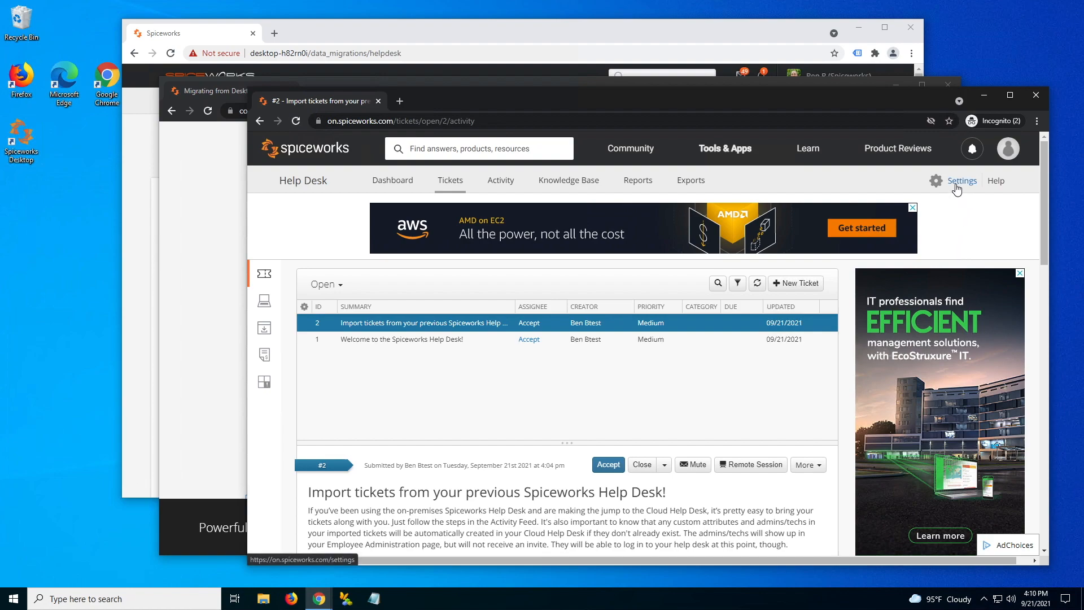
click(964, 181)
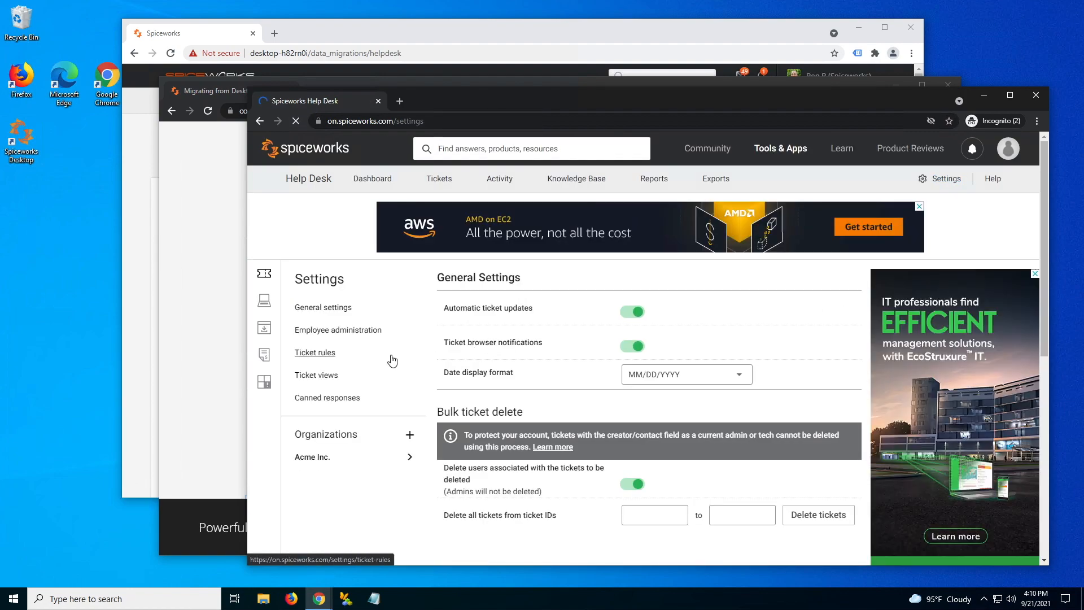
click(320, 335)
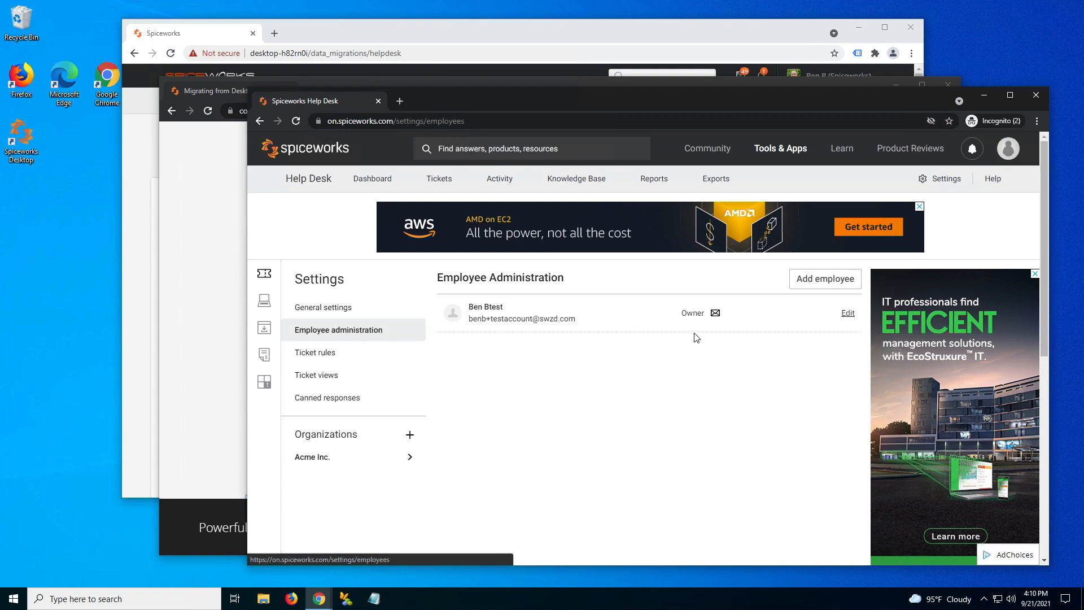
click(806, 286)
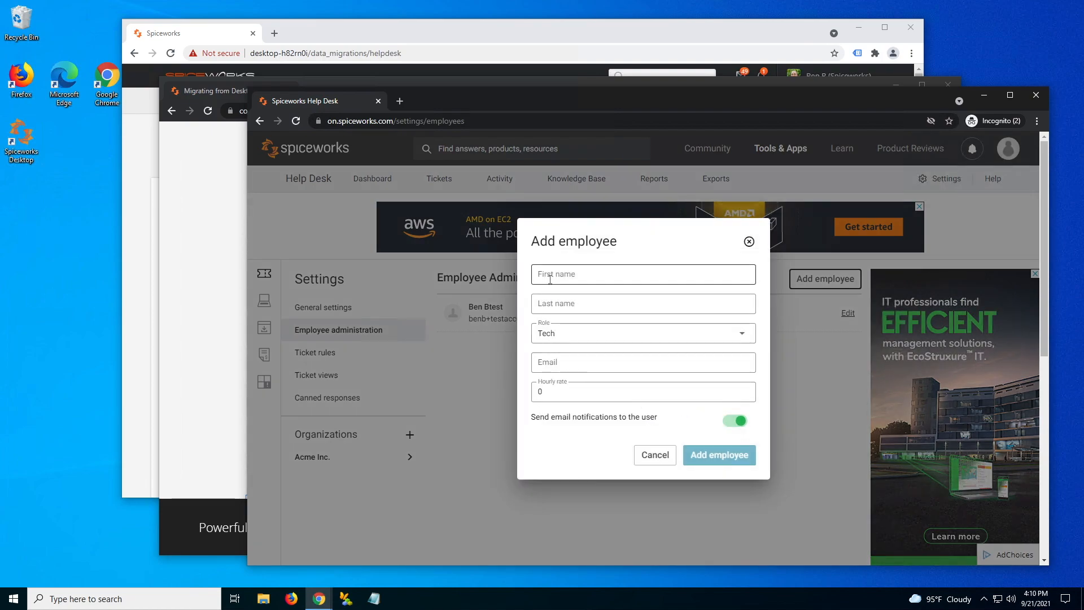
click(563, 334)
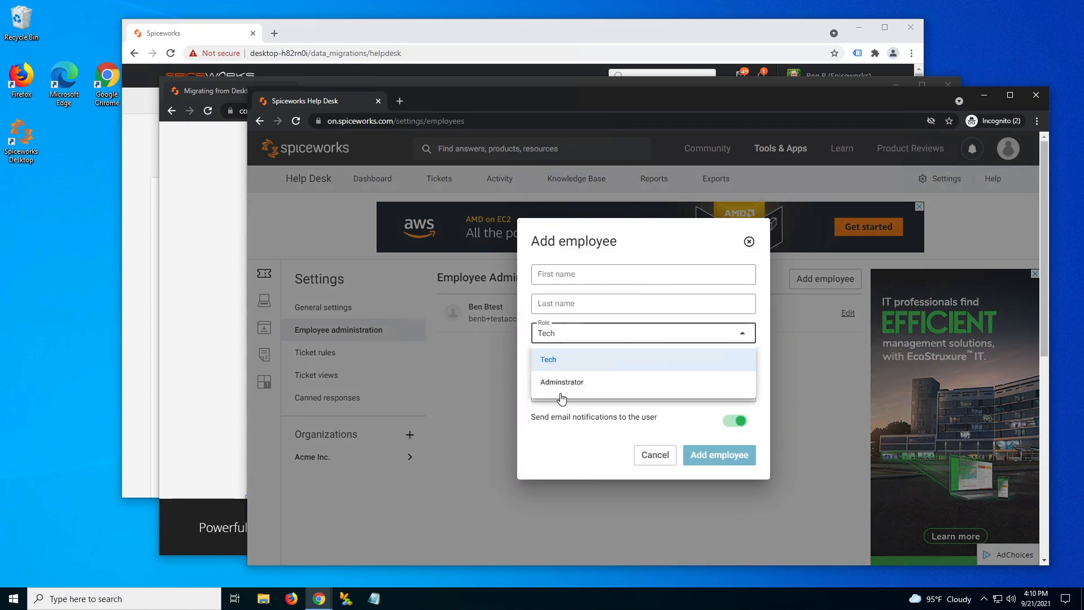
click(579, 443)
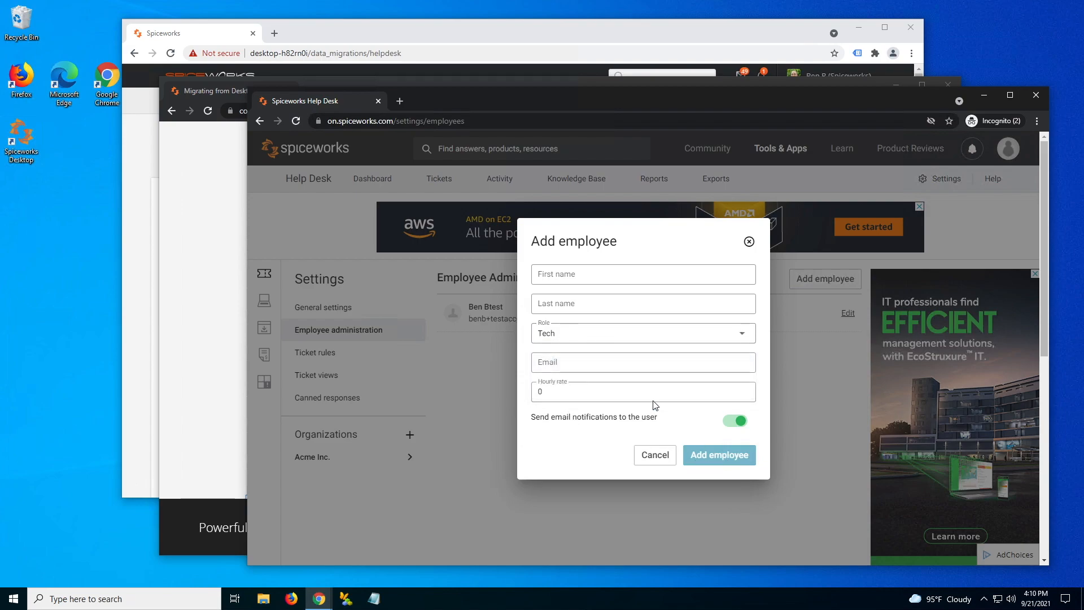
click(560, 366)
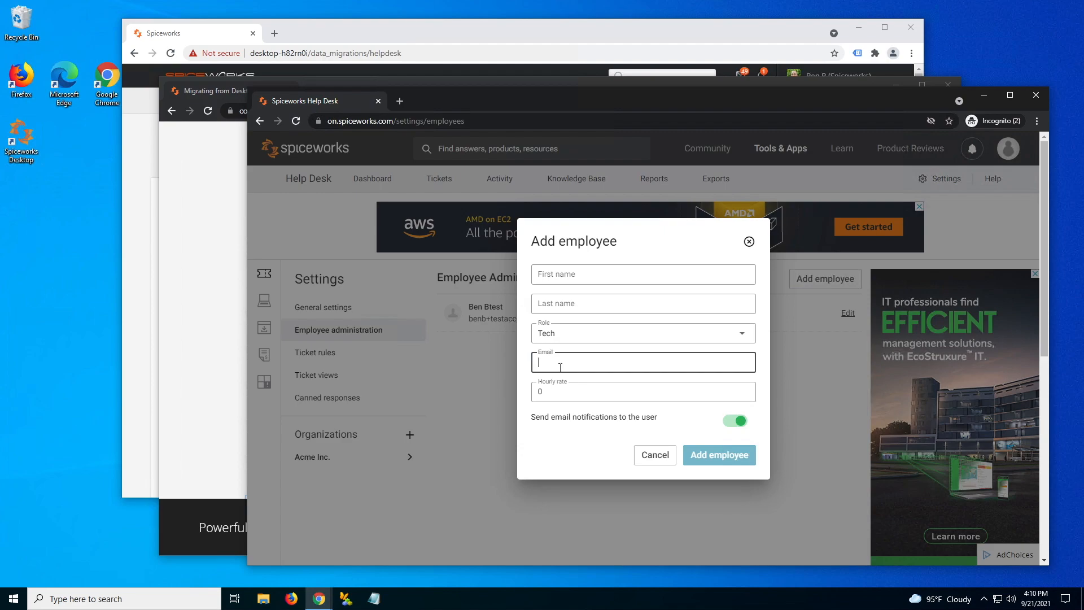
click(749, 241)
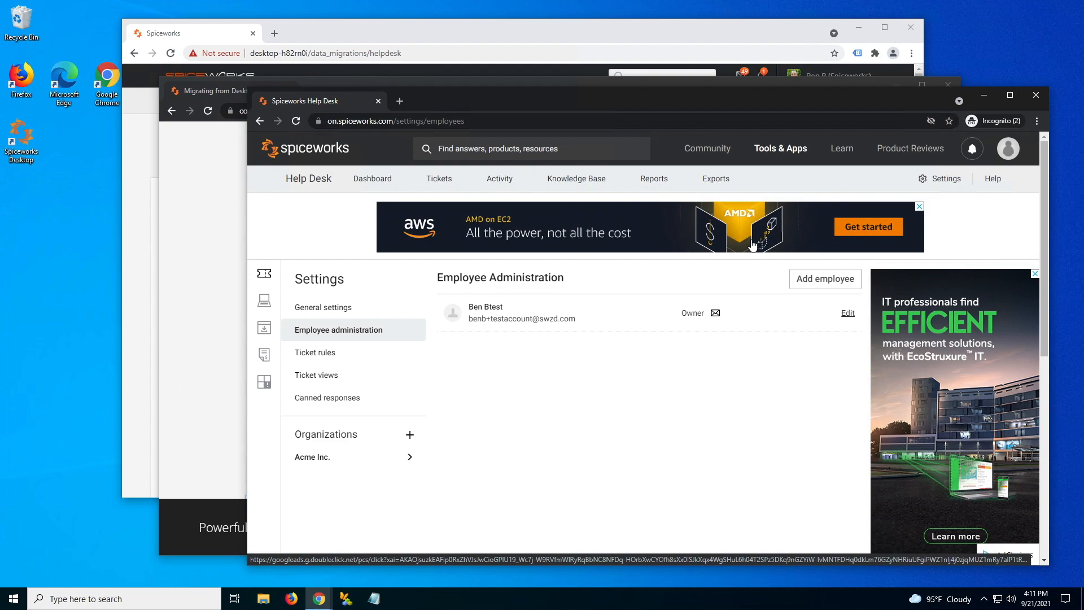
- Scroll the migration guide to its 'Removing tickets from Cloud Help Desk' section
click(194, 407)
scroll(193, 408, down, 1)
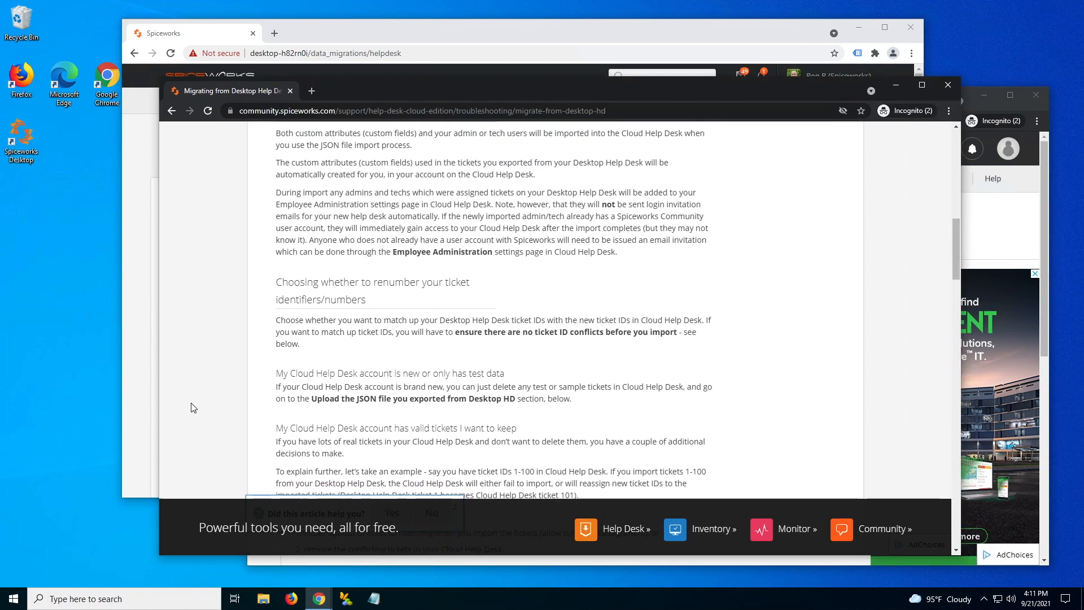
scroll(194, 408, down, 2)
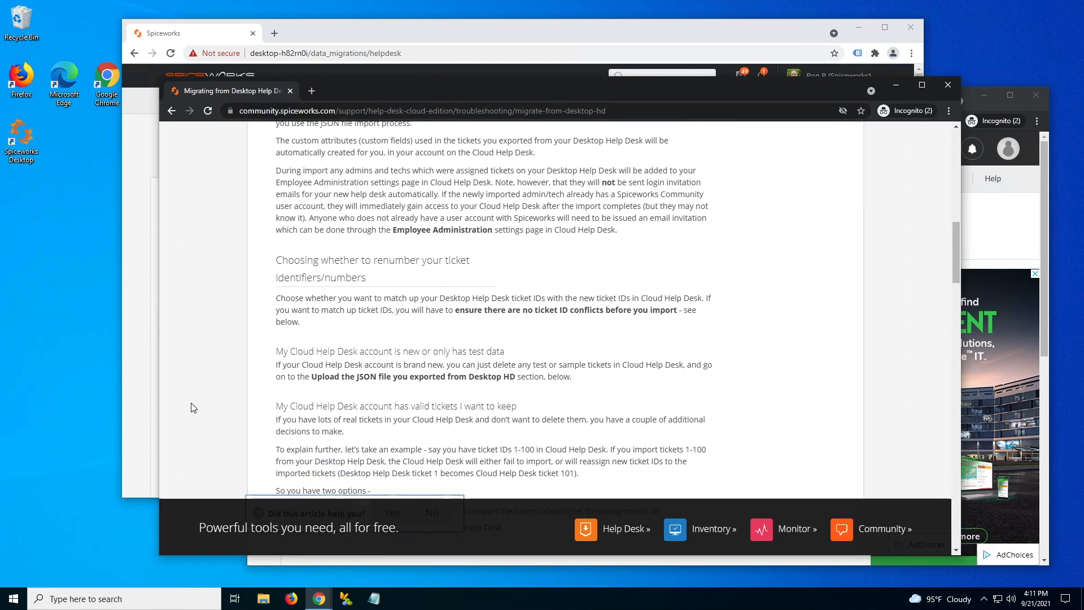
scroll(194, 408, down, 2)
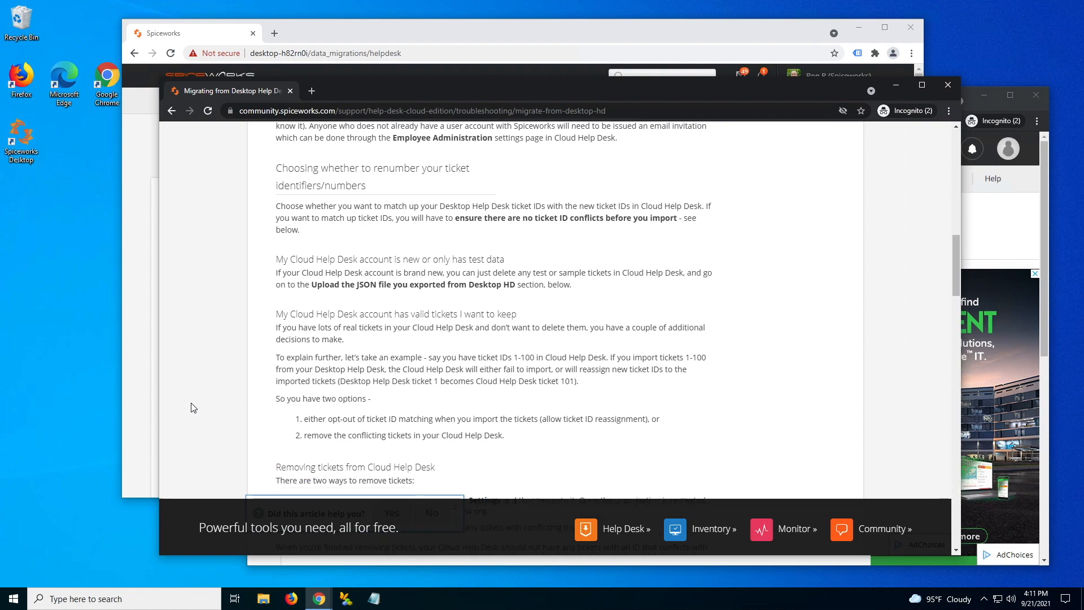
scroll(194, 408, down, 1)
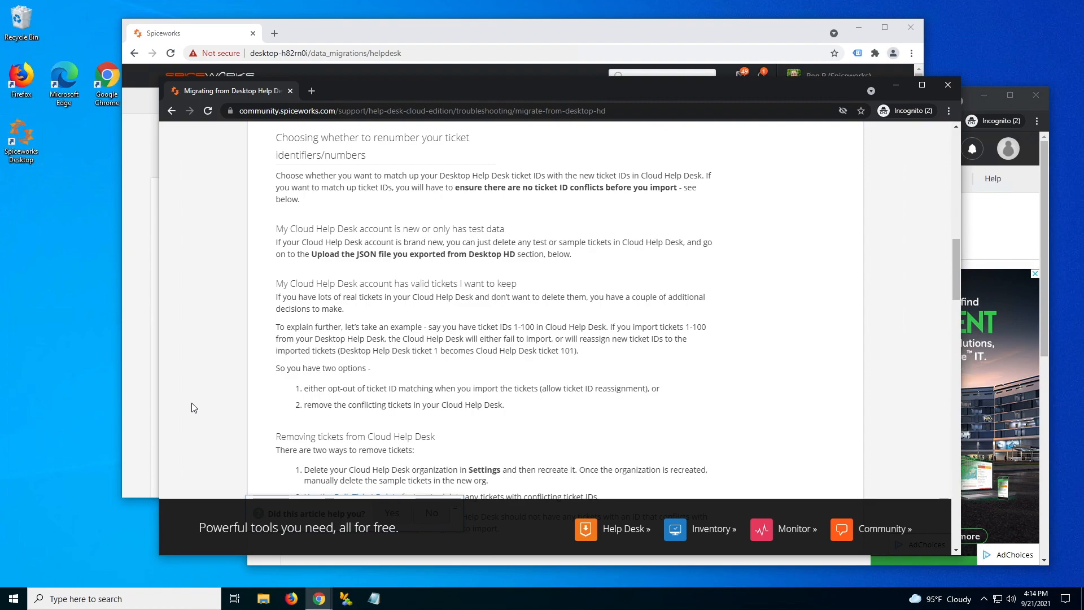
- Return to the help desk ticket list, check ticket #2's actions, and open Settings
click(997, 226)
click(443, 185)
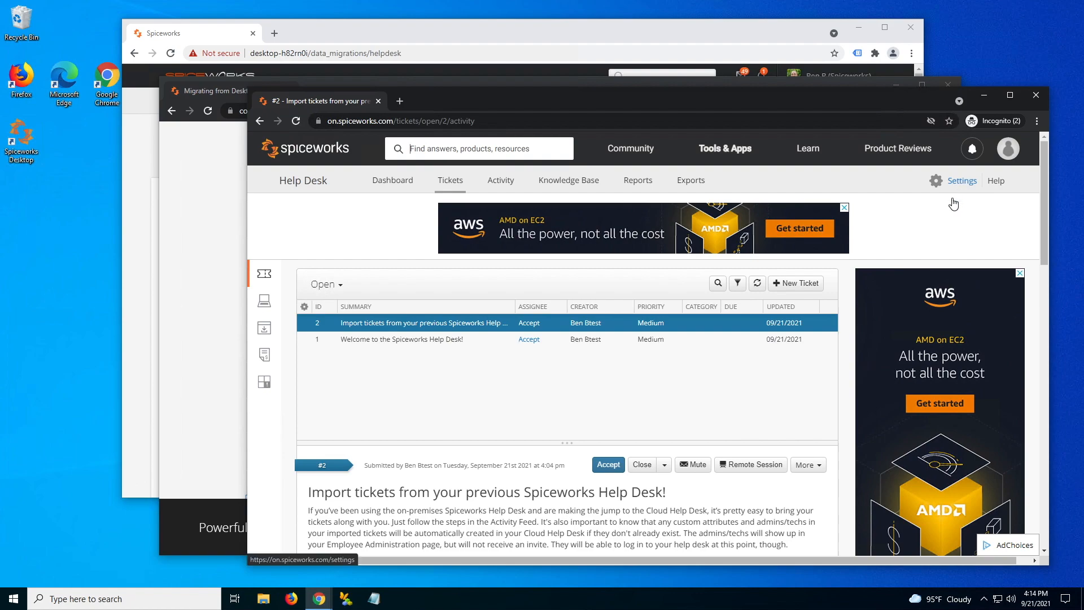
click(807, 464)
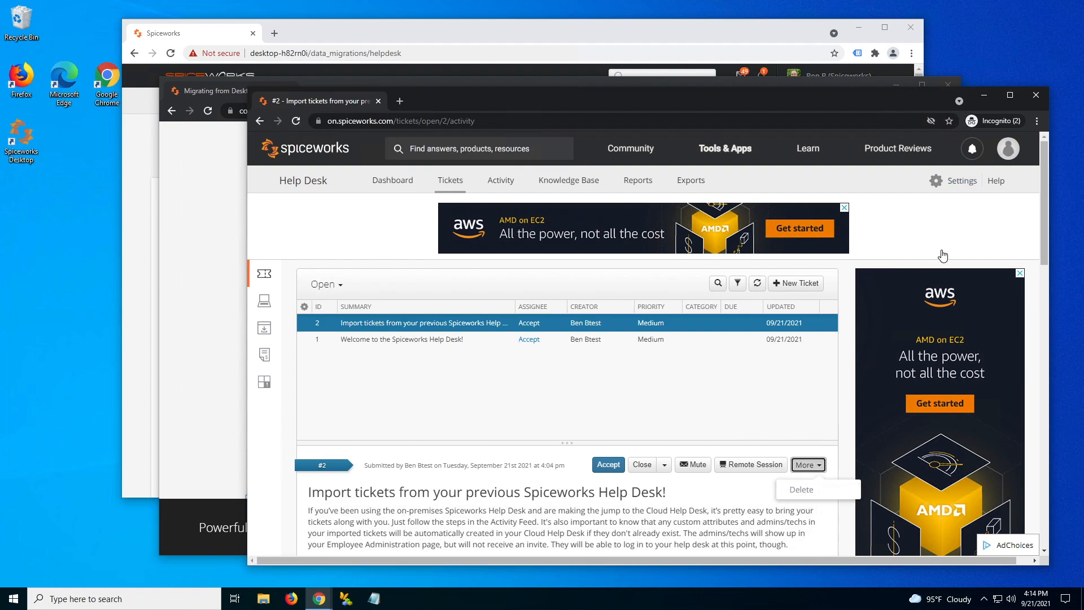
click(962, 180)
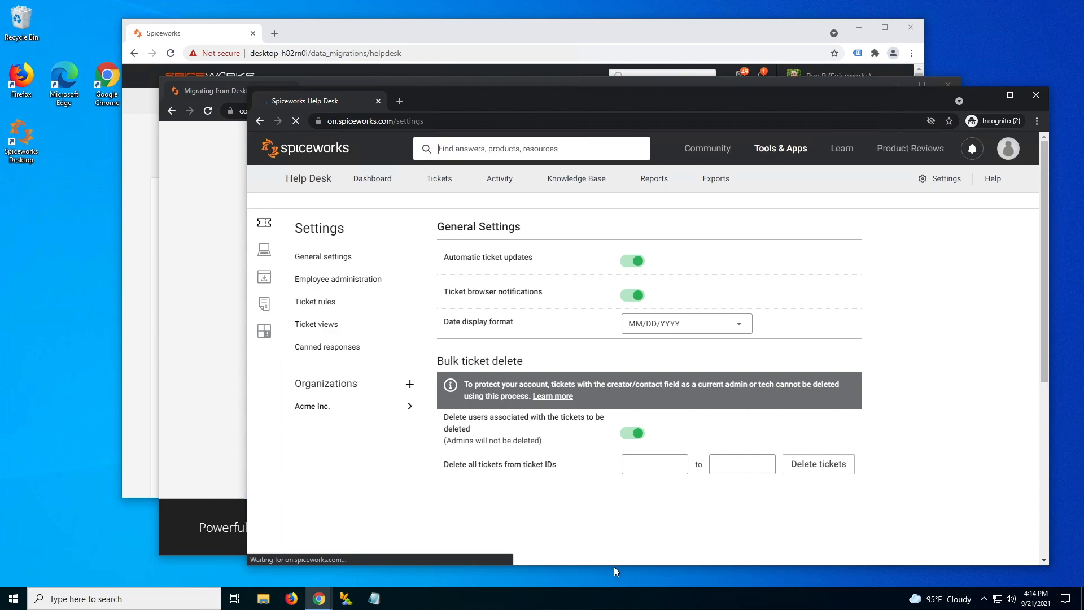
- Bulk-delete tickets with IDs 1 to 2, correcting the end ID from 2000, and confirm
click(658, 513)
scroll(658, 513, down, 1)
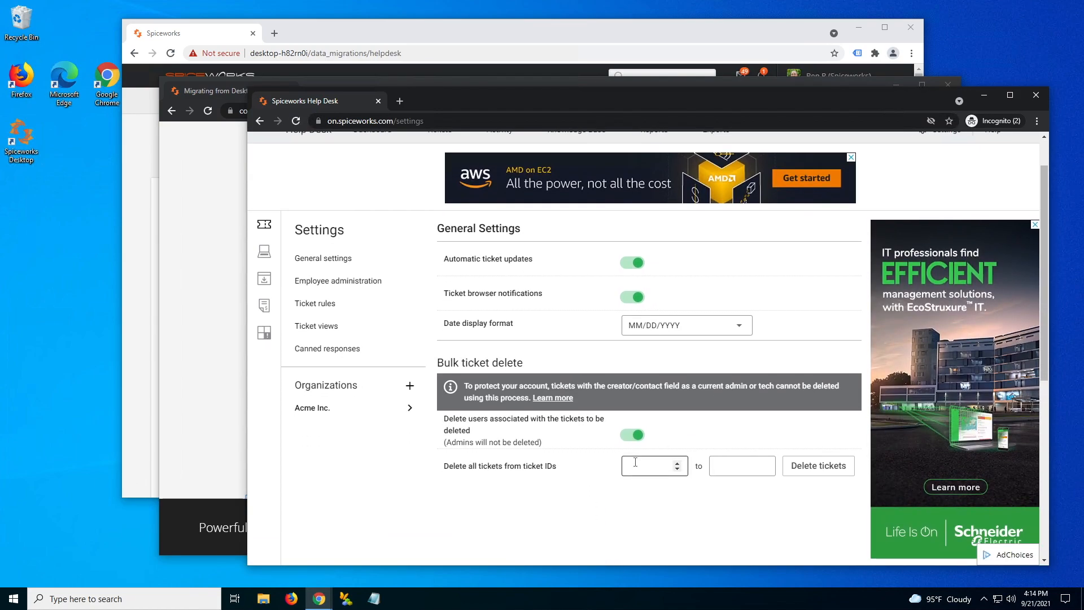
click(635, 466)
text(1)
click(739, 471)
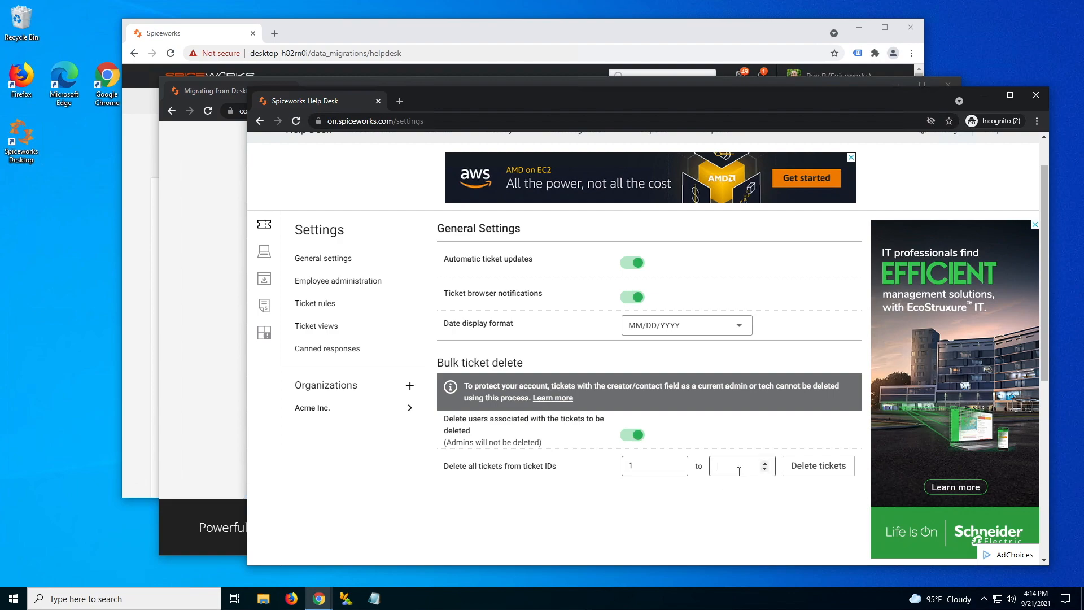
text(2000)
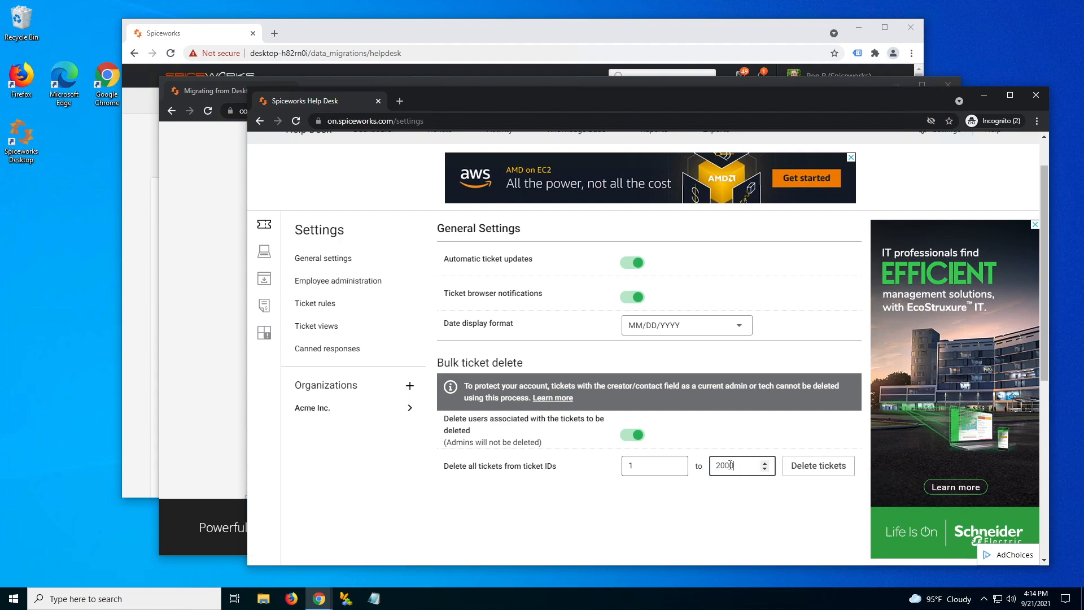
drag(734, 465, 697, 464)
text(2)
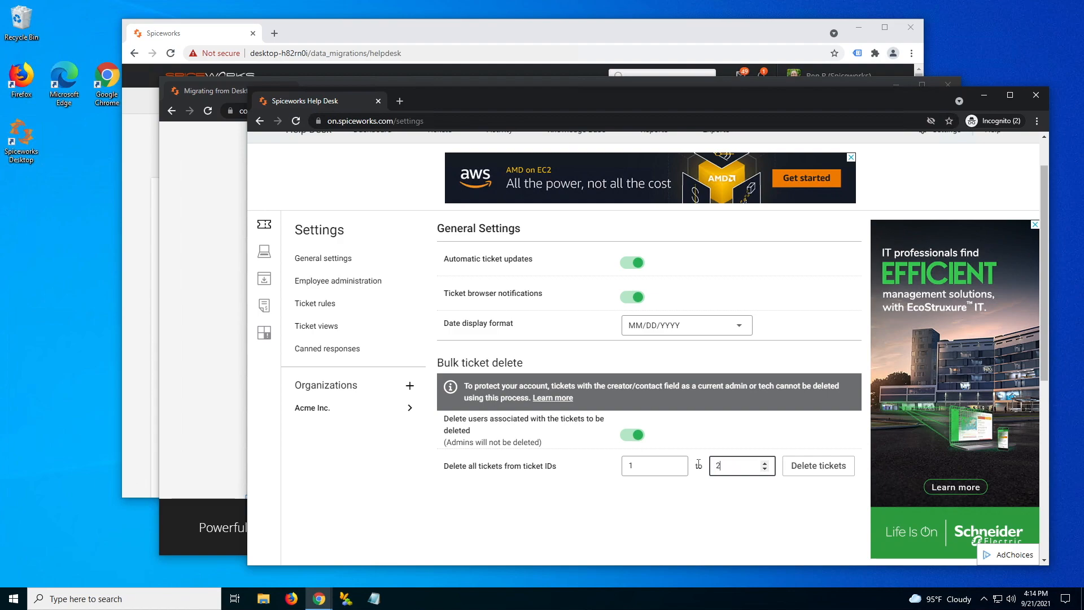
click(818, 471)
click(733, 494)
scroll(554, 373, up, 1)
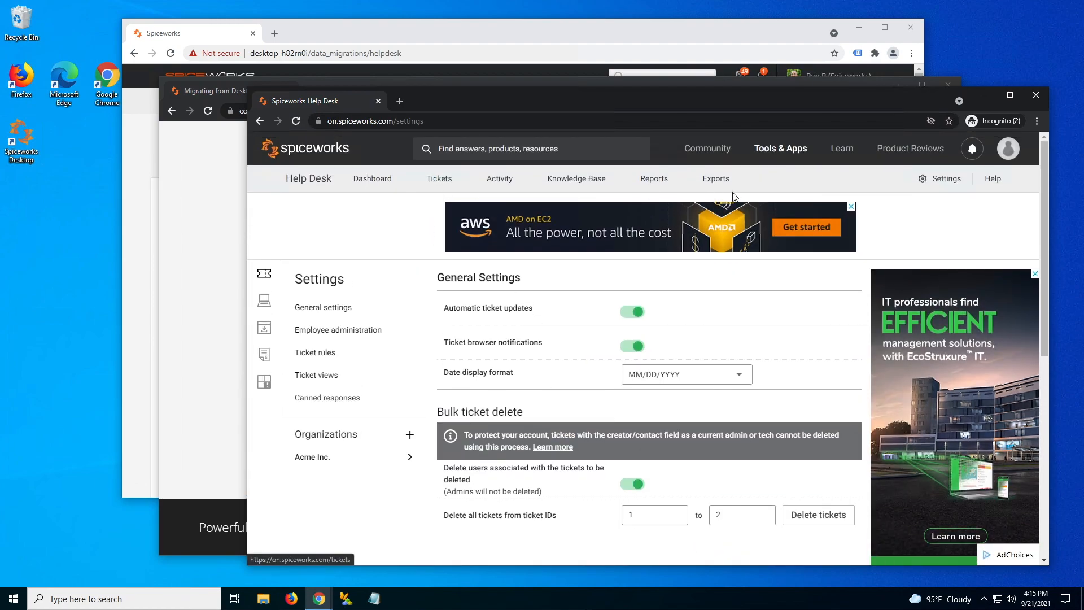
- Bring up the migration article's ticket import section, then switch to File Explorer
click(215, 375)
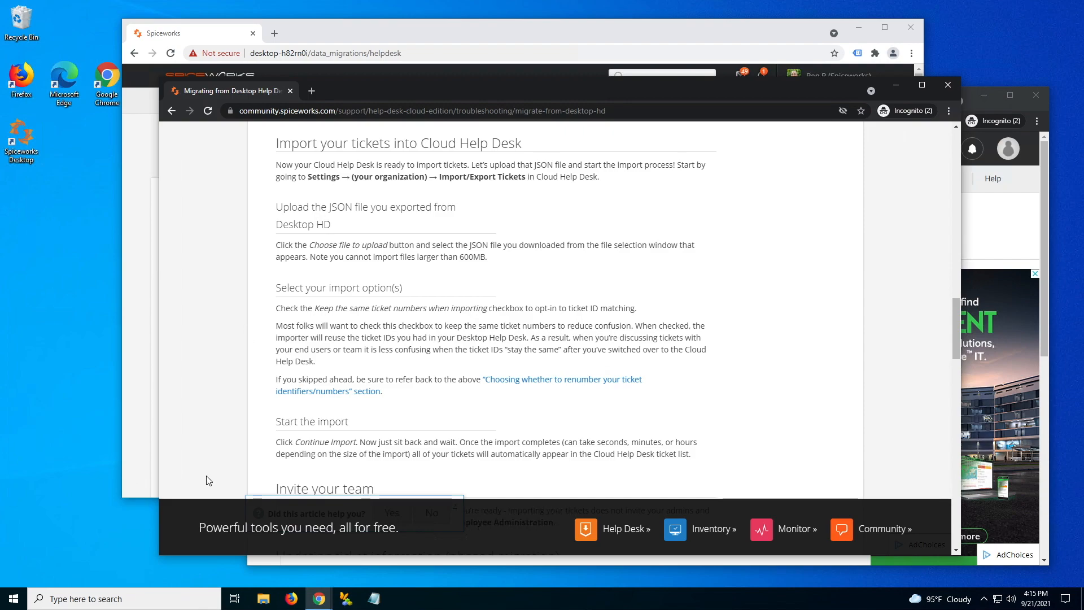
click(265, 600)
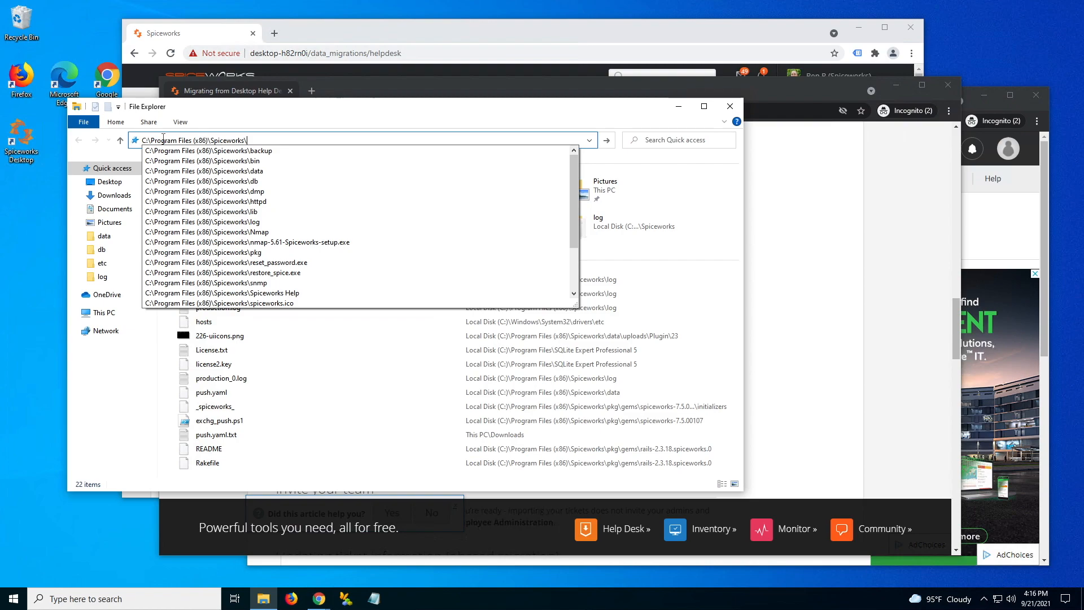
- Locate exported_data.json in Program Files (x86)\Spiceworks\data\exports, then return to the migration article
key(Return)
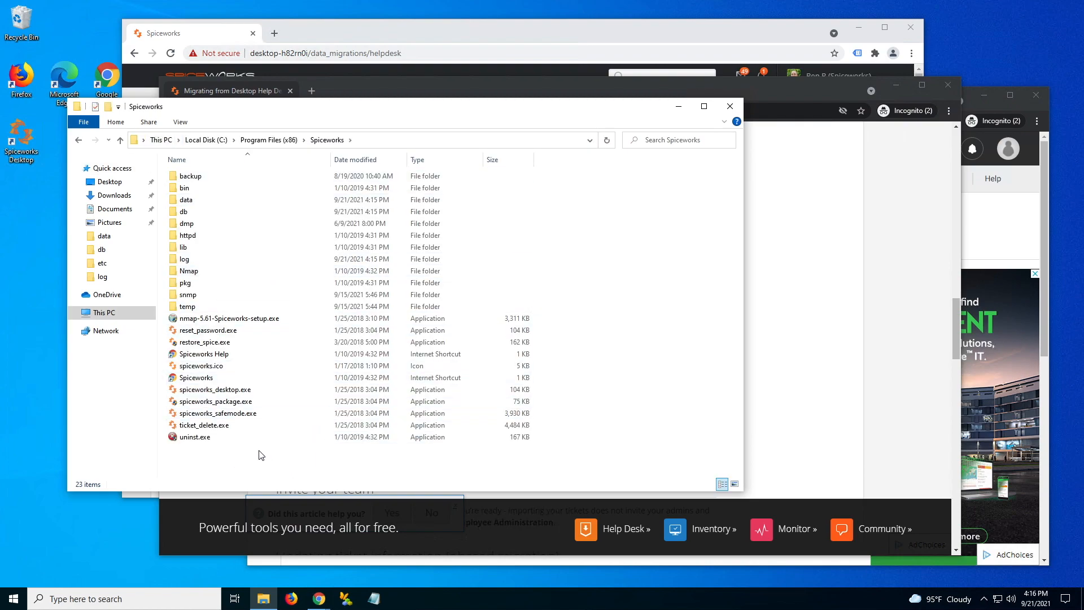
double_click(185, 199)
double_click(187, 246)
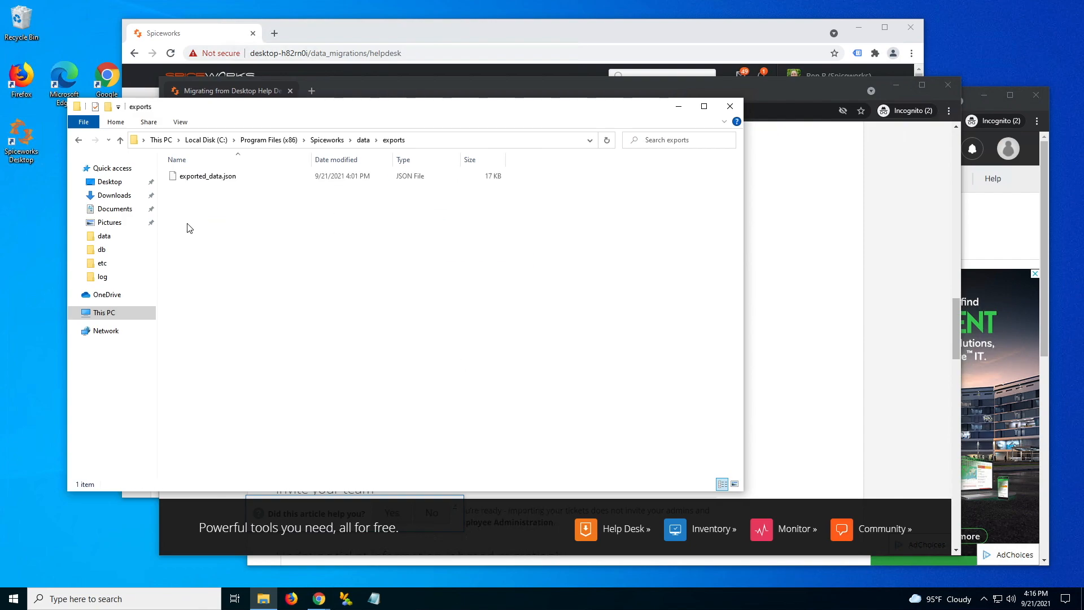
click(200, 179)
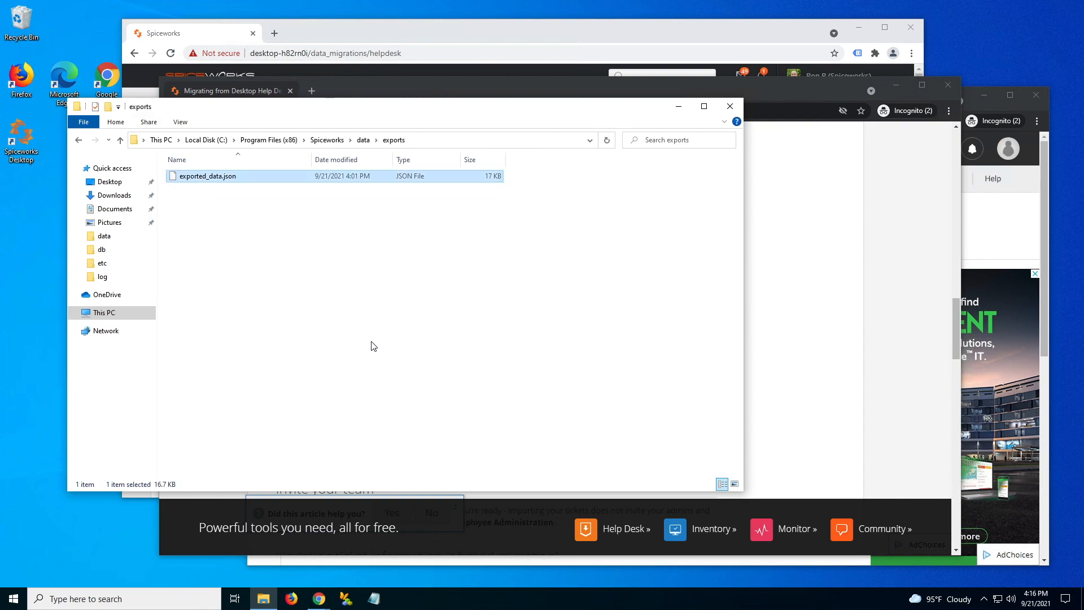
click(781, 90)
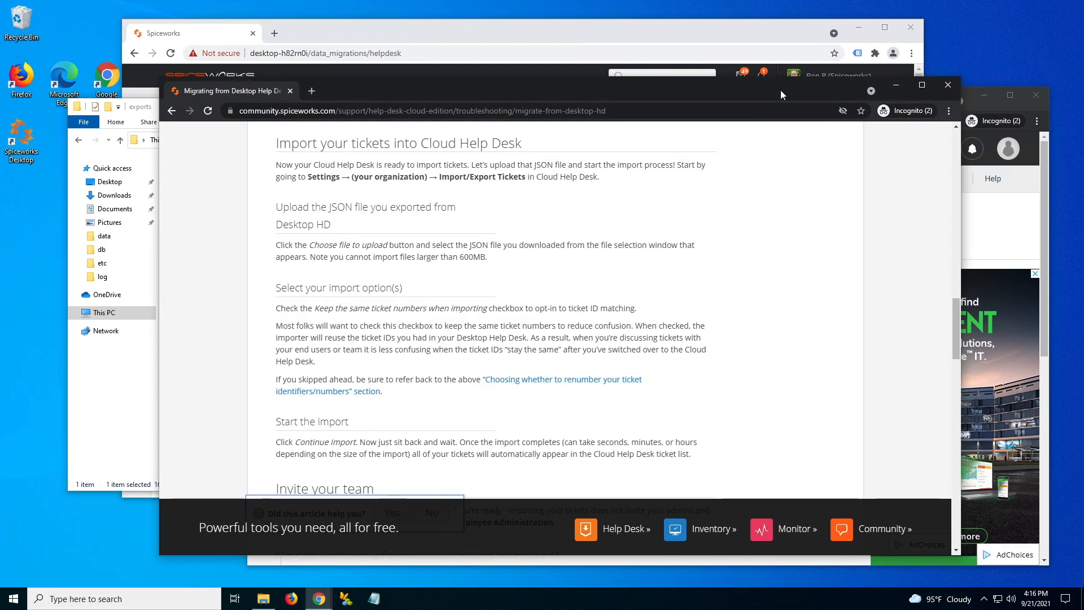
- Open the Acme Inc. organization's Import/export tickets settings and start choosing a file to upload
click(997, 111)
click(311, 457)
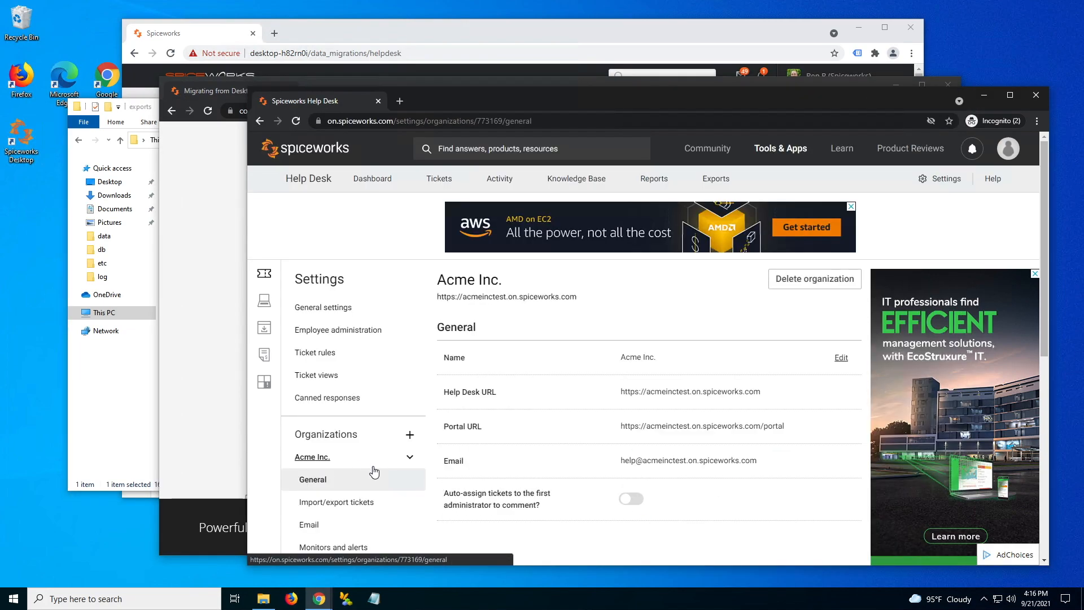
scroll(375, 472, down, 2)
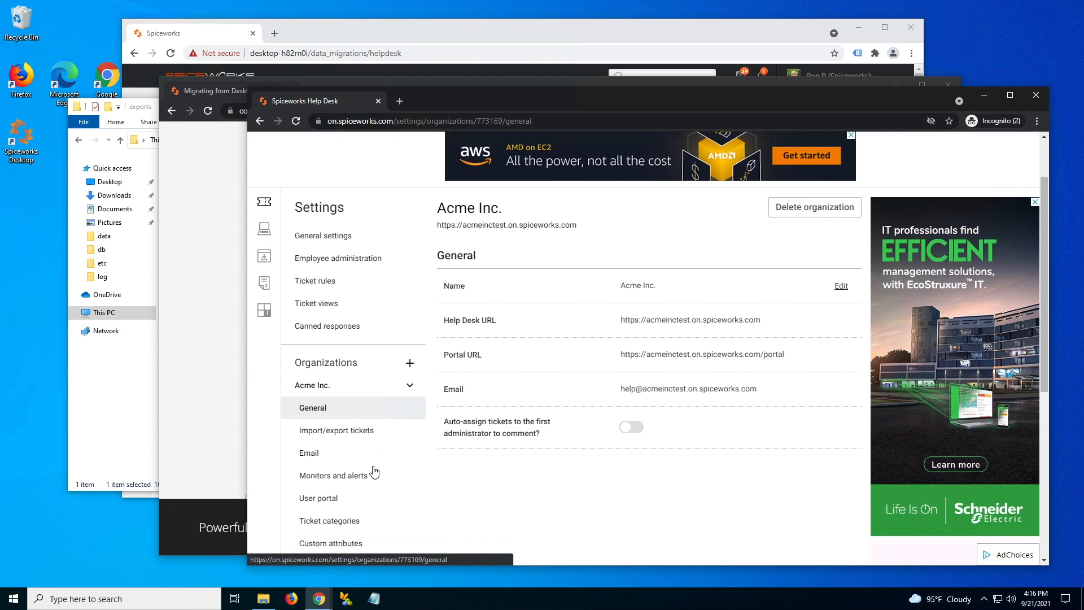
click(333, 423)
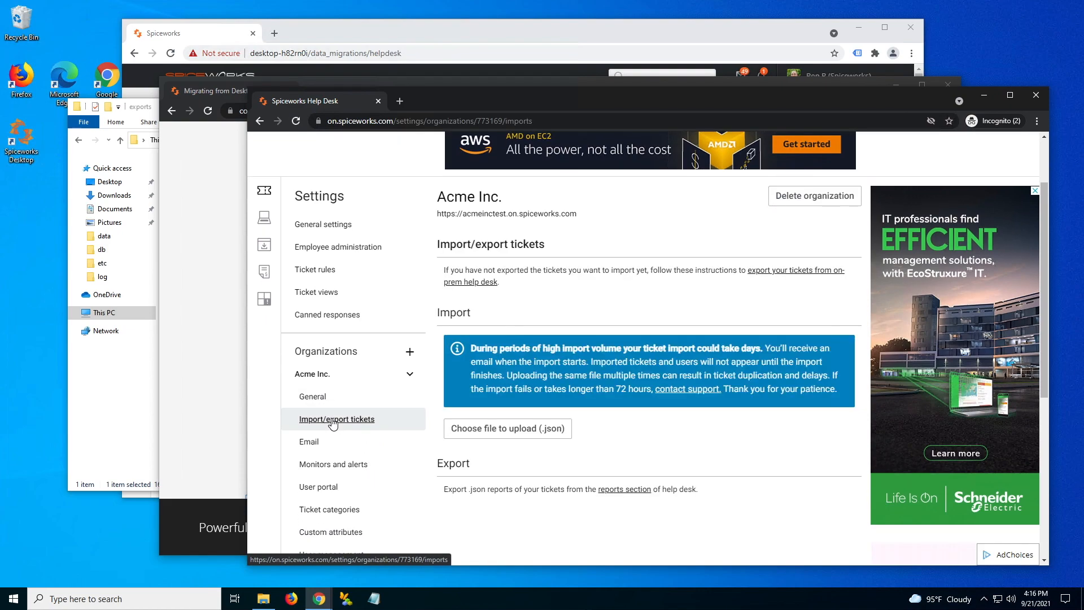
click(510, 434)
- Paste the exports folder path into the upload dialog and open exported_data.json
click(112, 395)
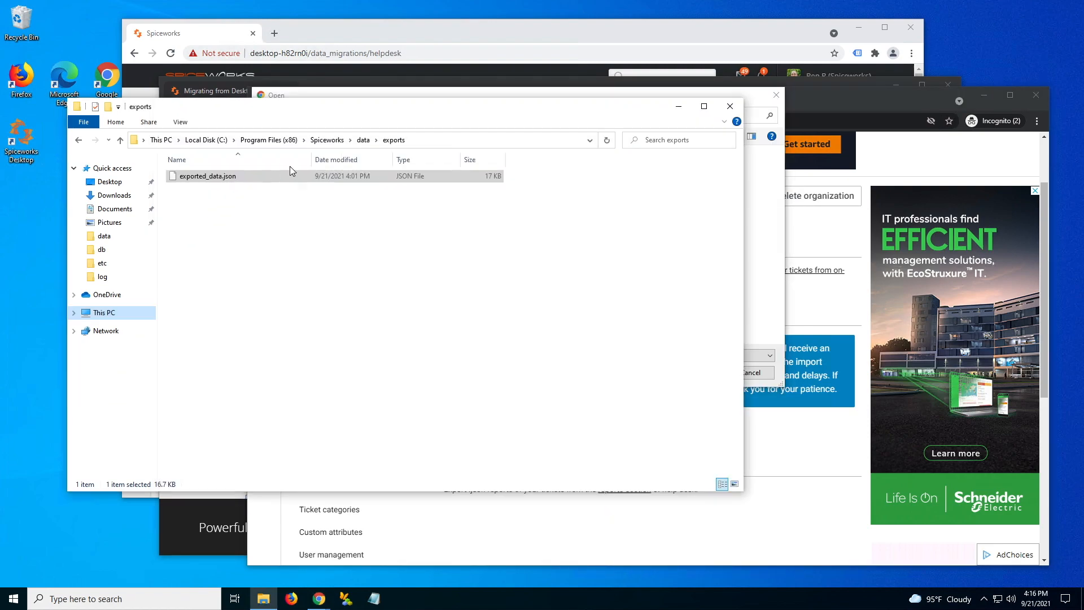
click(417, 142)
key(ctrl+c)
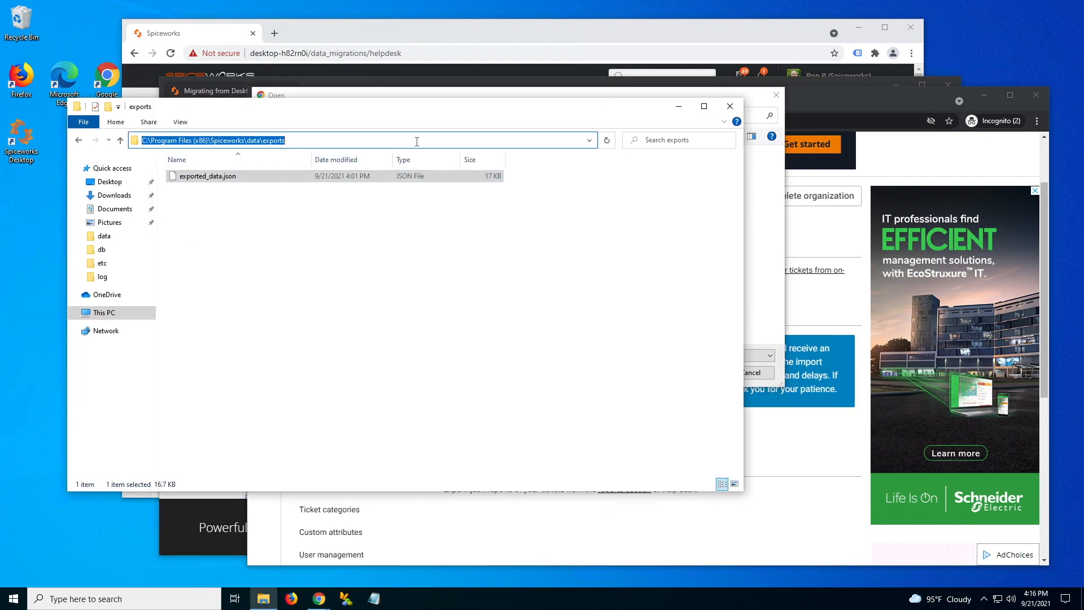
click(750, 212)
click(411, 112)
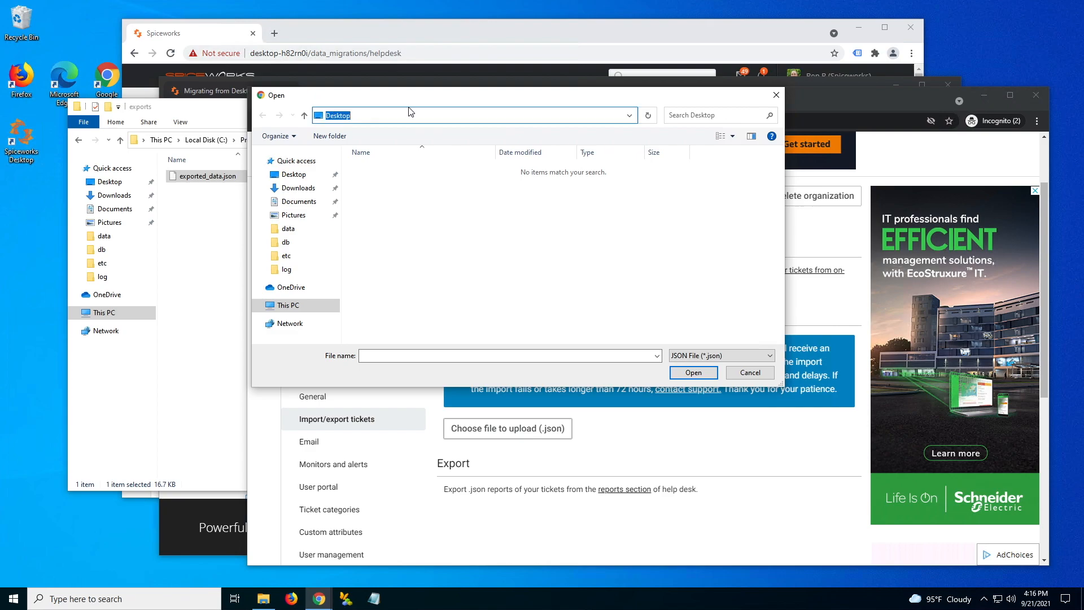
key(ctrl+v)
key(Return)
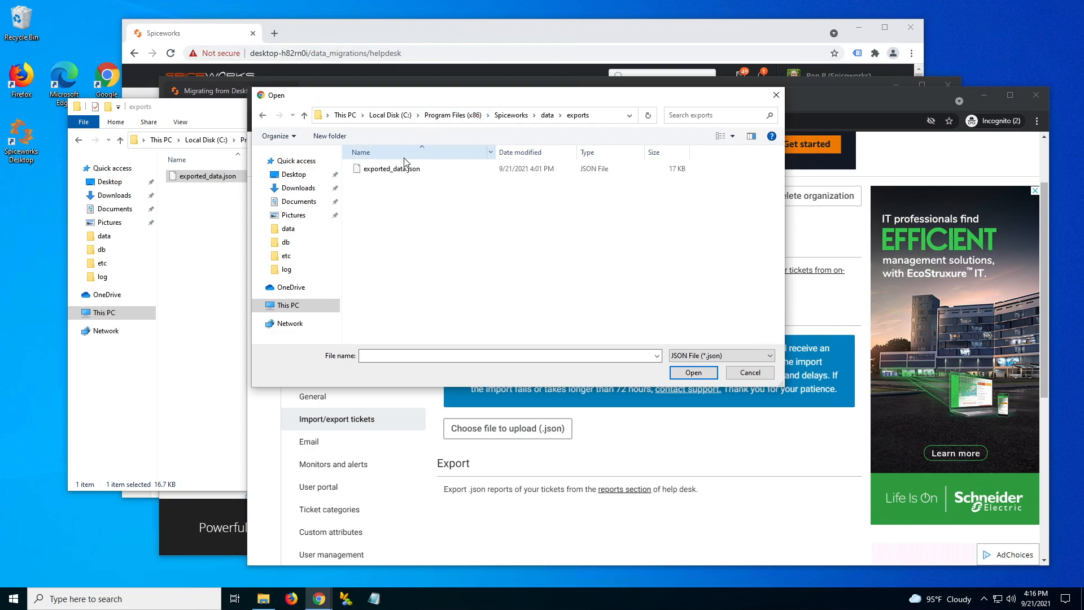
click(395, 169)
click(696, 375)
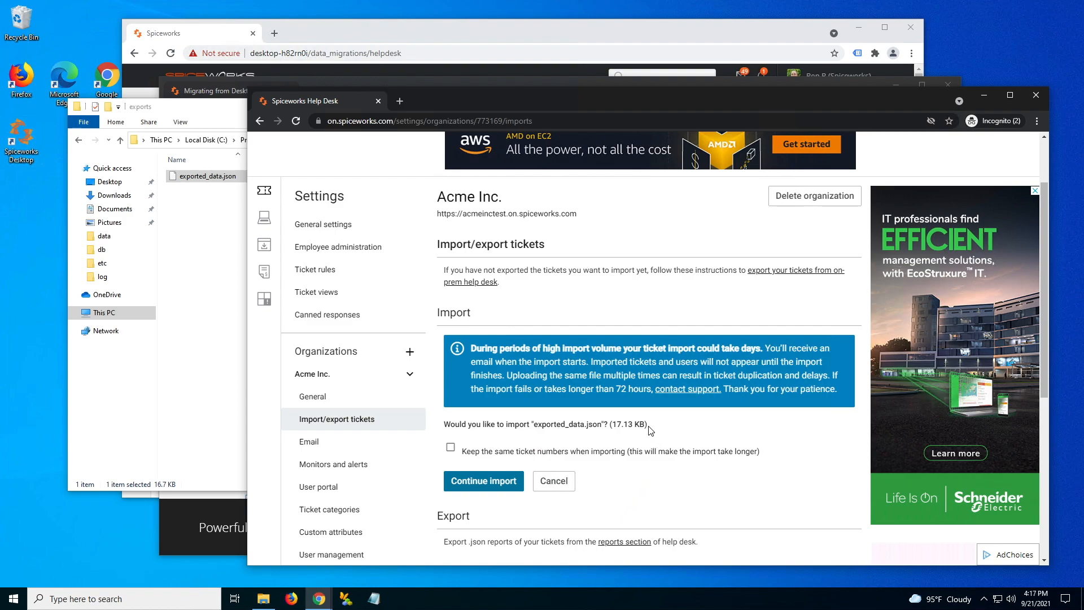
- Tick 'Keep the same ticket numbers when importing' for the pending exported_data.json import
drag(649, 425, 610, 424)
click(611, 487)
click(452, 450)
- Continue the import and wait until 11 tickets are reported as imported successfully
click(488, 481)
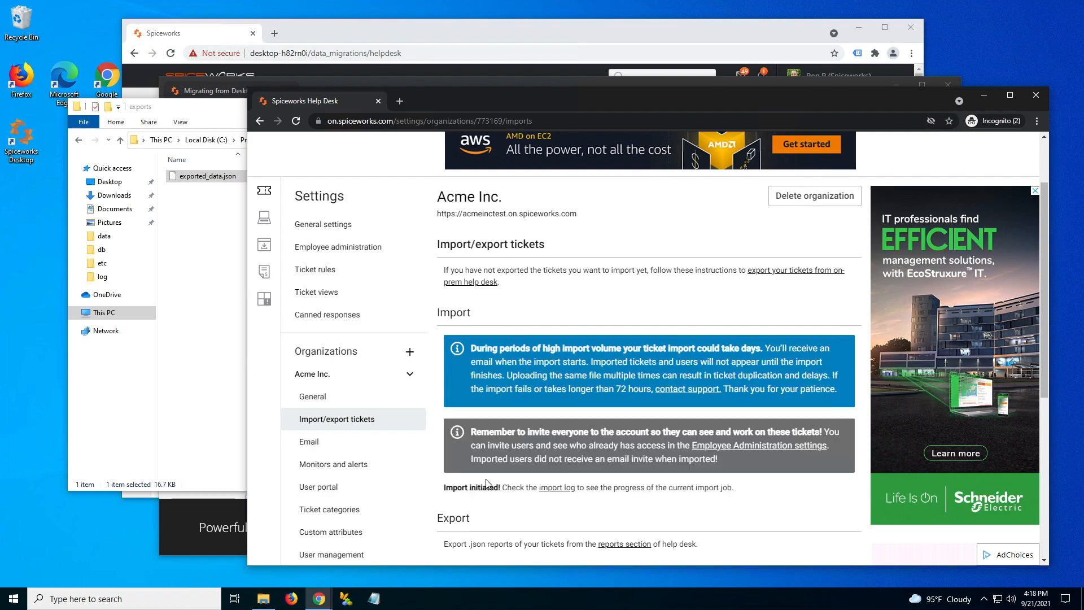
scroll(734, 510, down, 1)
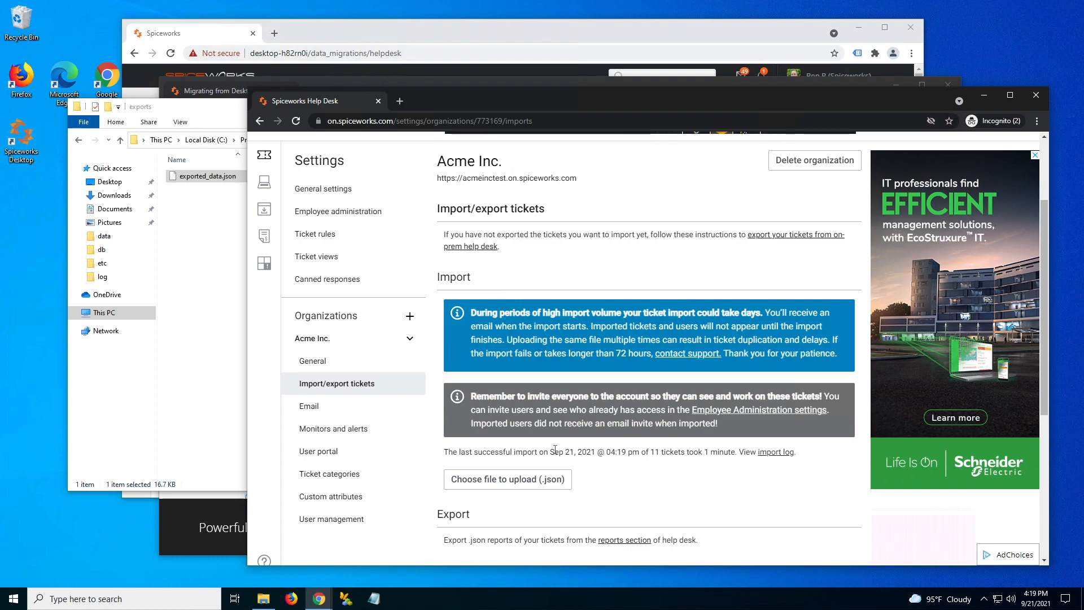
click(780, 452)
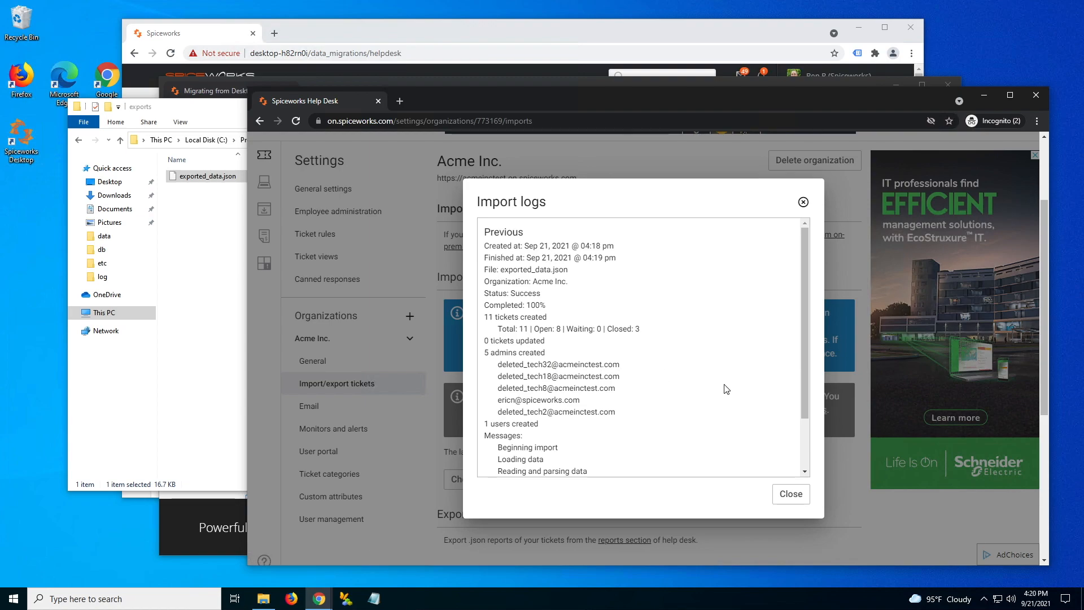
scroll(727, 390, down, 1)
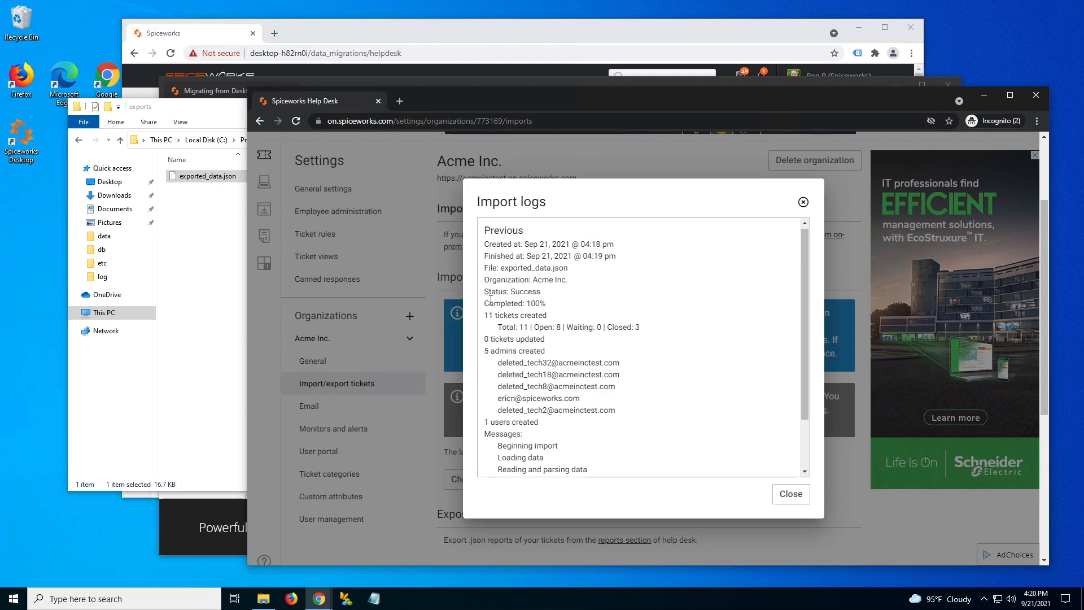
drag(489, 304, 551, 304)
drag(487, 315, 576, 319)
drag(485, 351, 554, 351)
scroll(561, 430, down, 1)
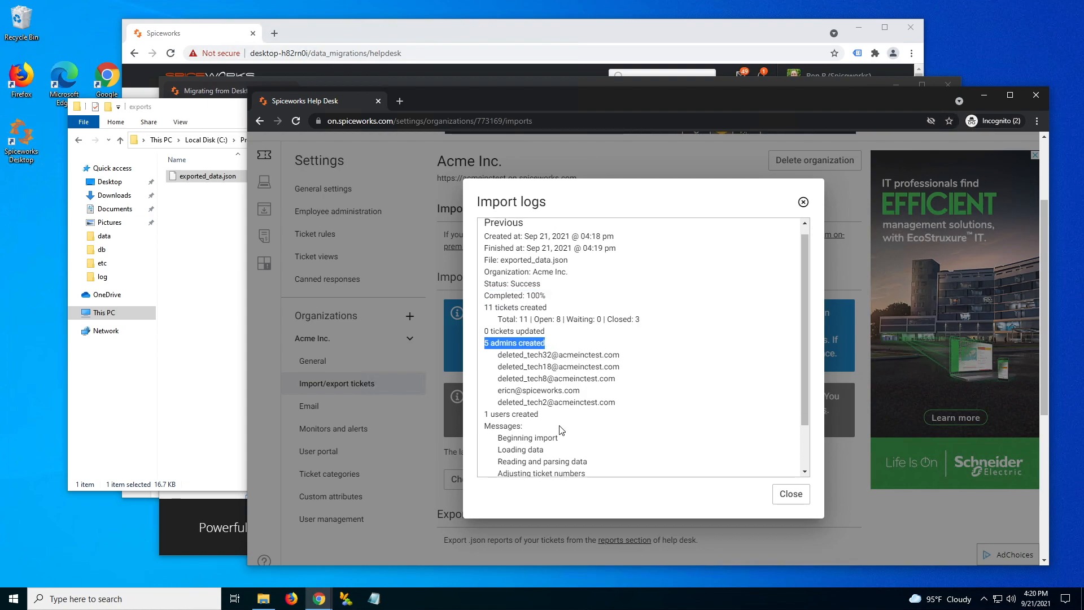
scroll(561, 431, down, 2)
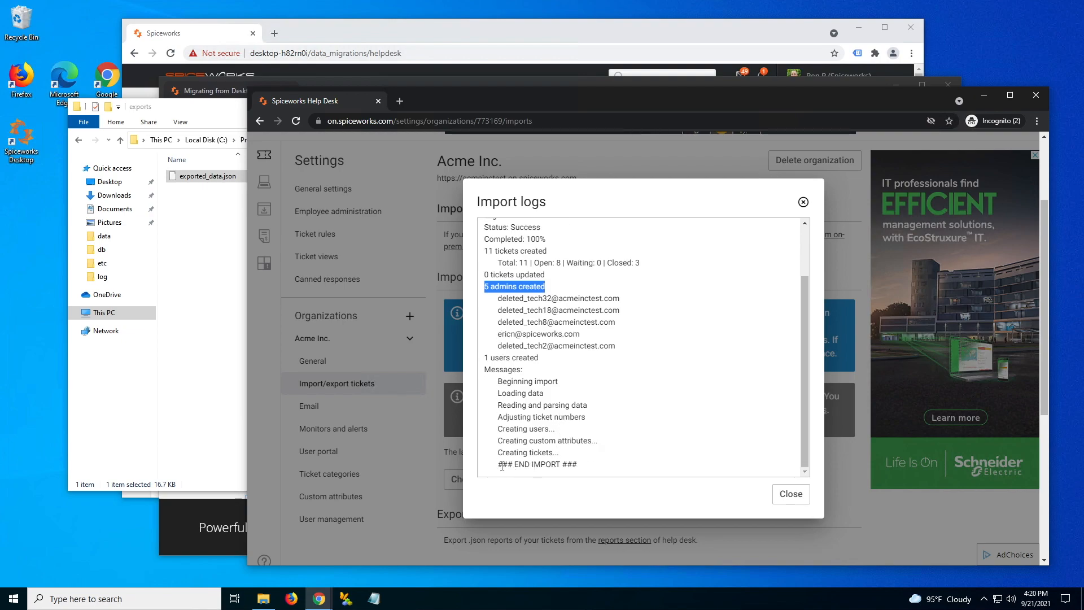
drag(500, 465, 586, 464)
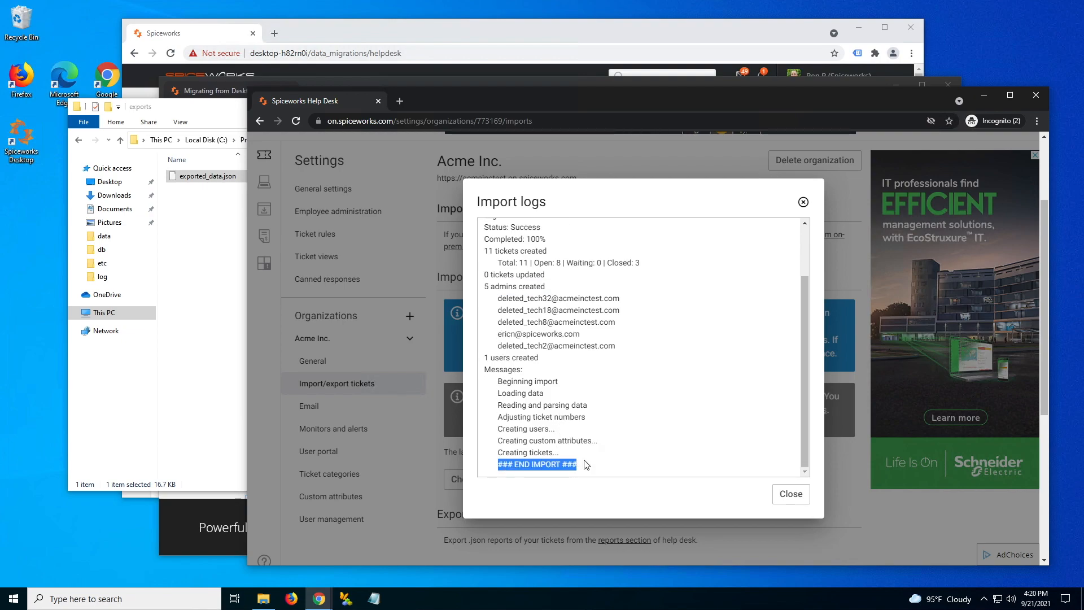
click(802, 496)
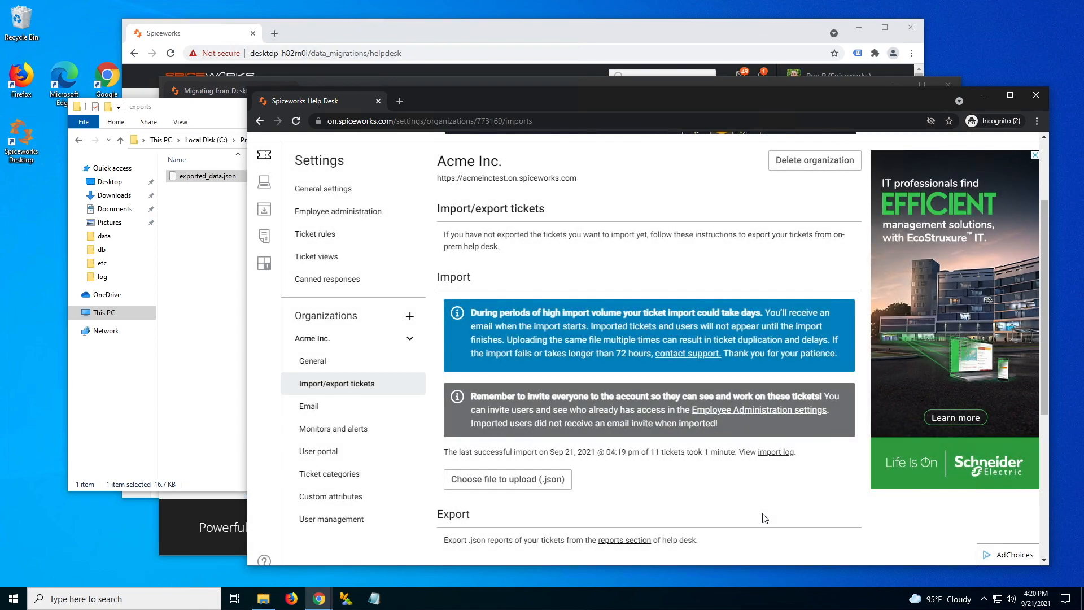
- Check the imported tickets in the Tickets list, then switch back to the migration guide article
scroll(609, 435, up, 2)
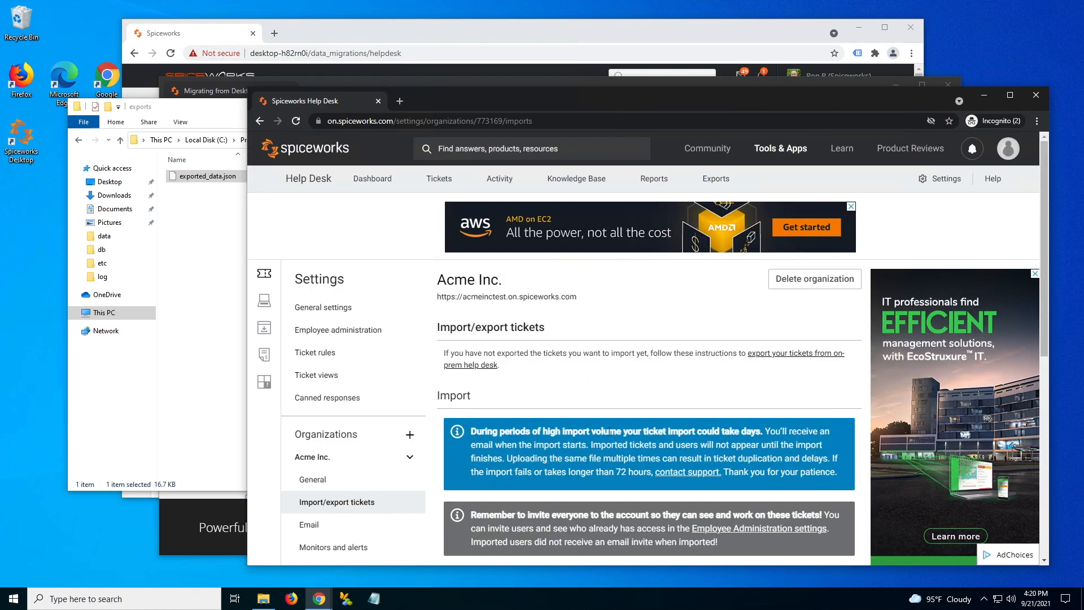
click(439, 178)
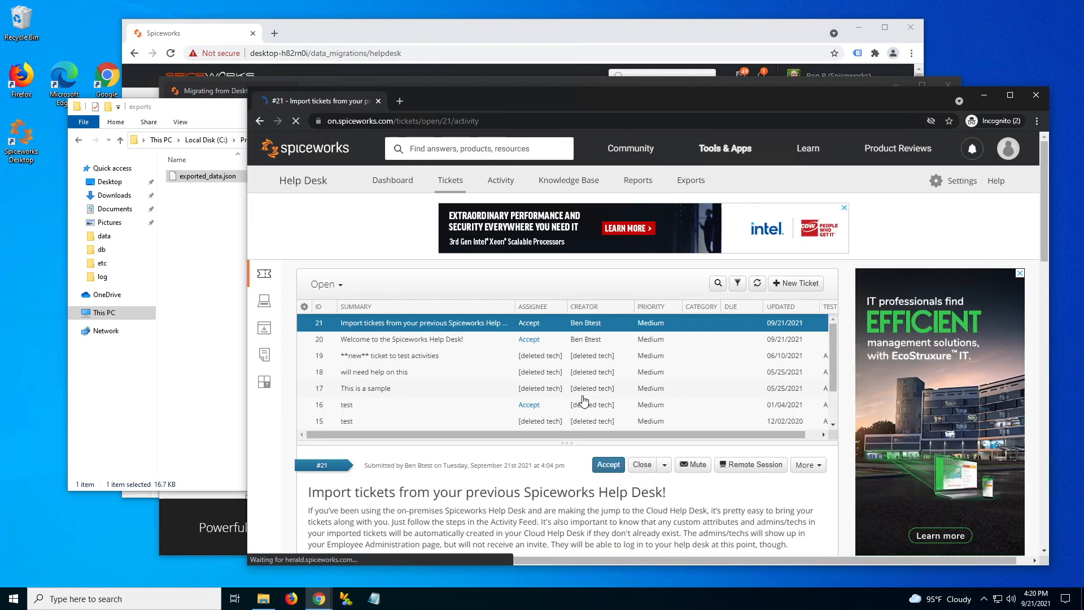
key(alt+Tab)
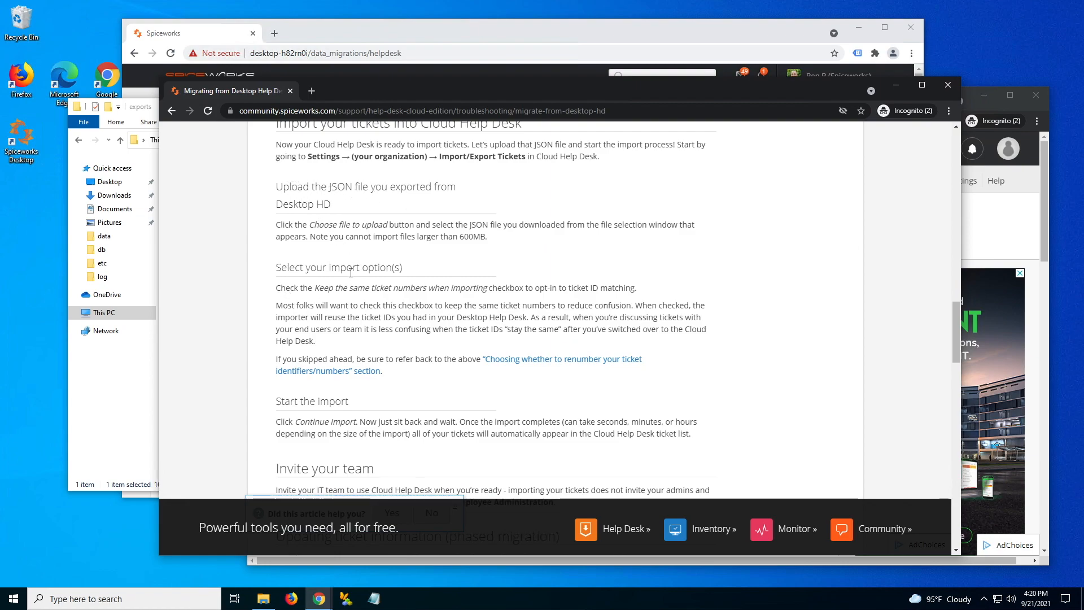
- Highlight the 'Keep the same ticket numbers' and 'Continue Import' instructions, then read down through phased migration
drag(314, 288, 419, 288)
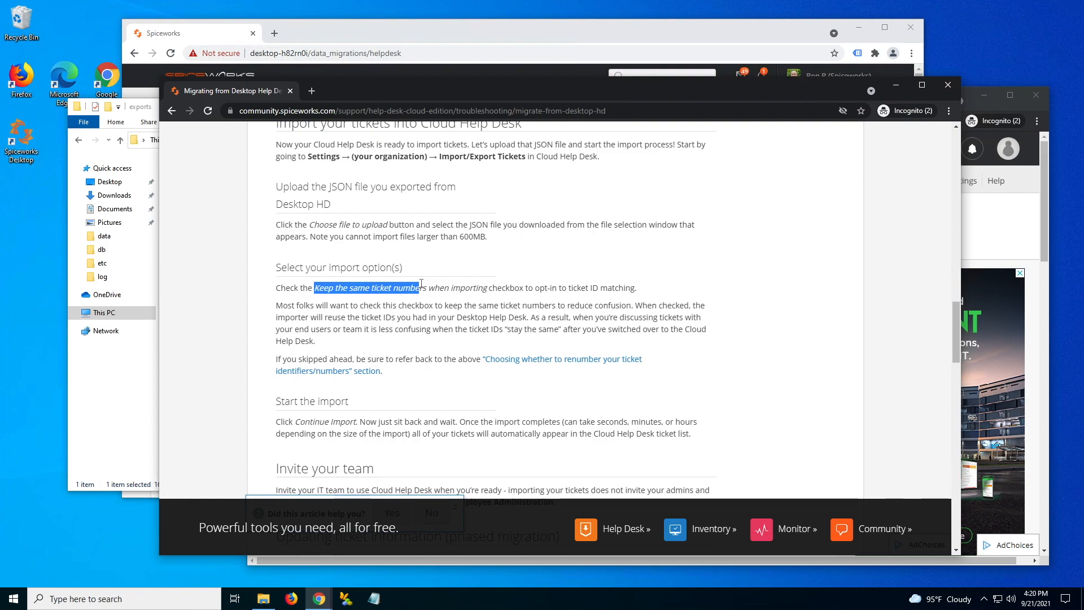
drag(296, 421, 370, 421)
scroll(370, 421, down, 1)
scroll(369, 420, down, 2)
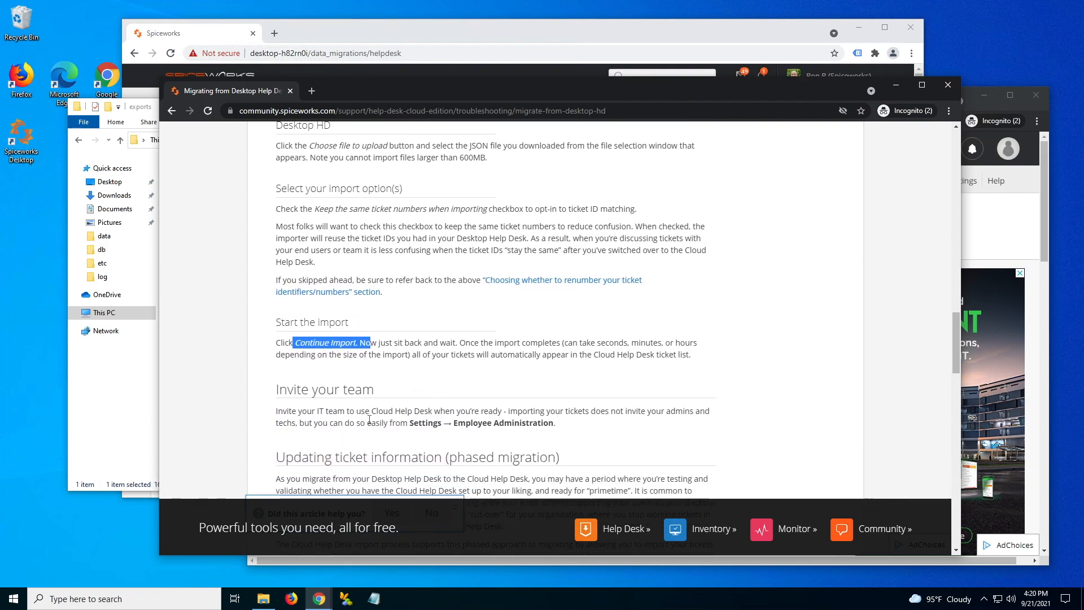
scroll(370, 419, down, 2)
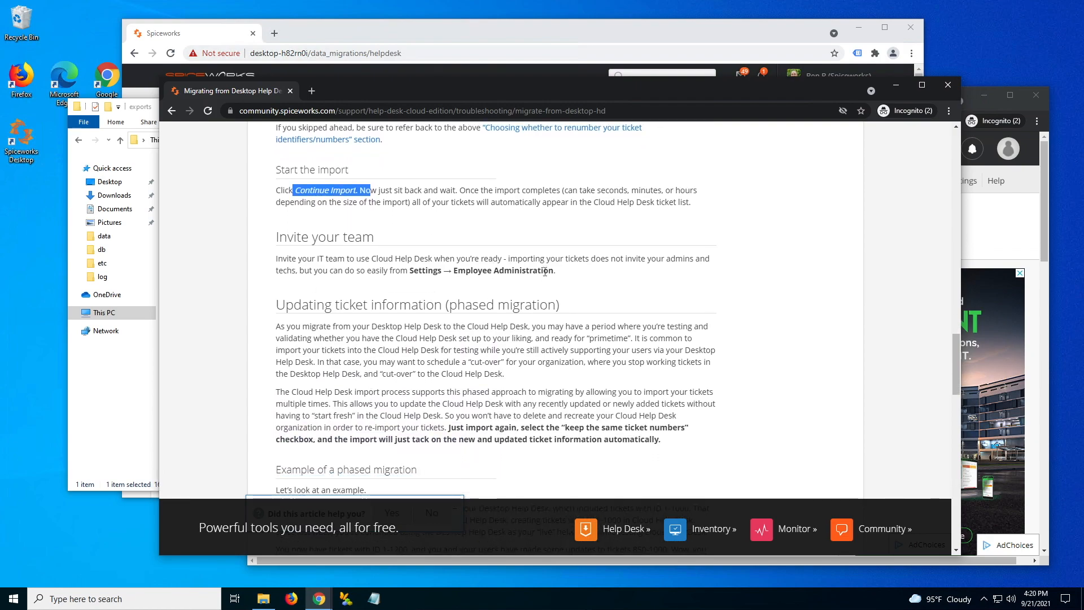
scroll(517, 388, down, 2)
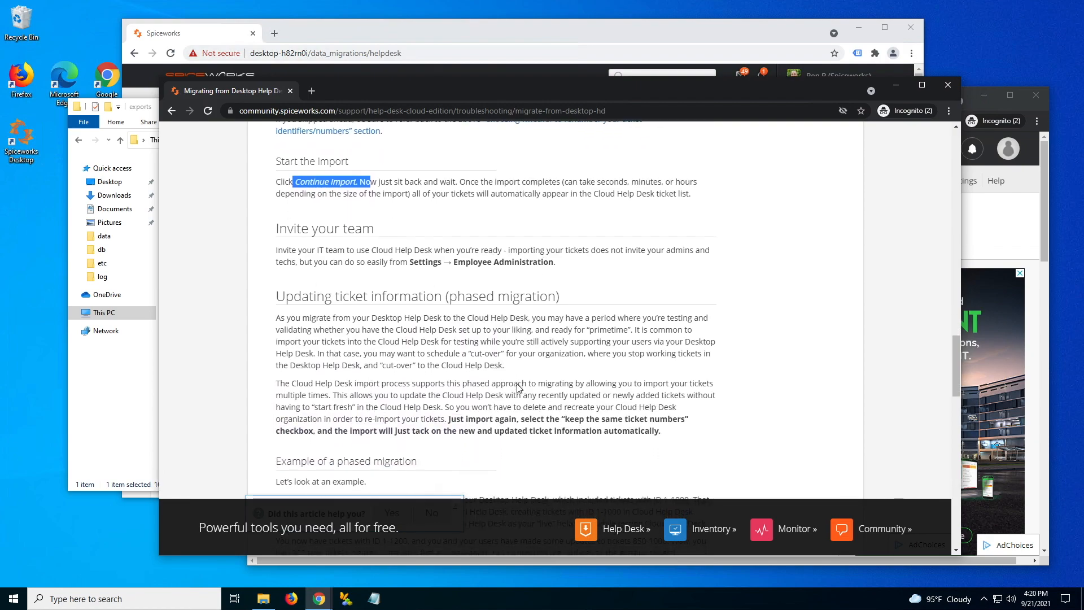
scroll(519, 388, down, 2)
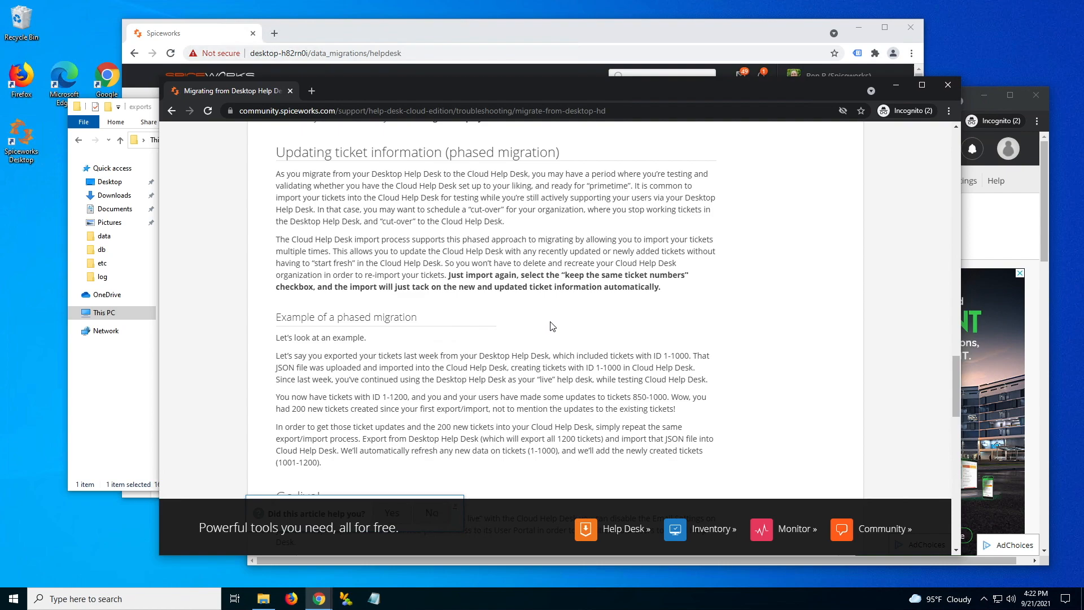
- Return to Cloud Help Desk Settings and open Acme Inc.'s General settings with its help desk URLs
click(1035, 236)
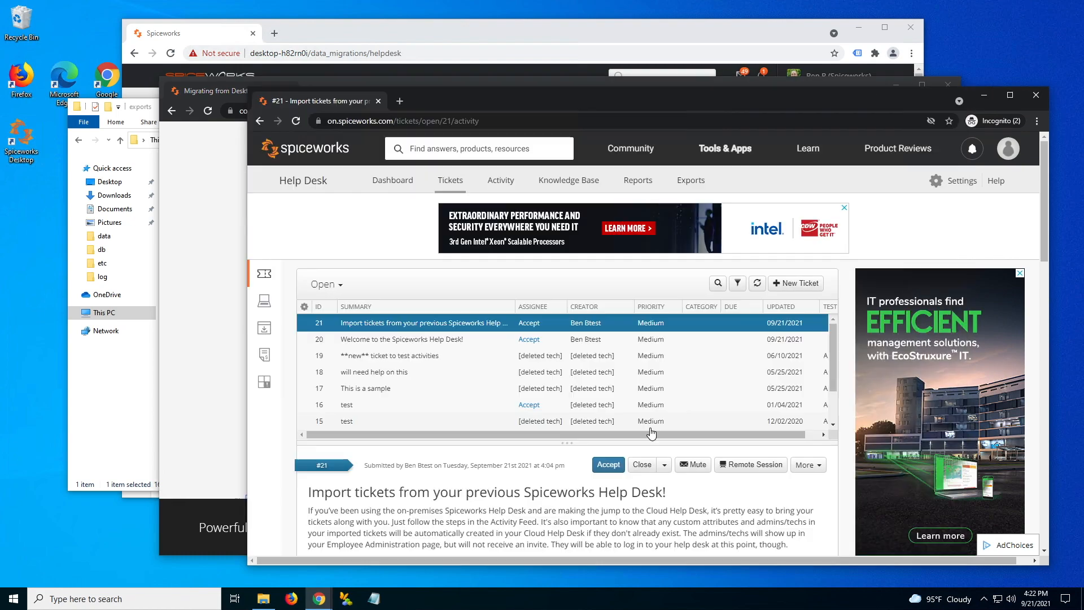
click(963, 182)
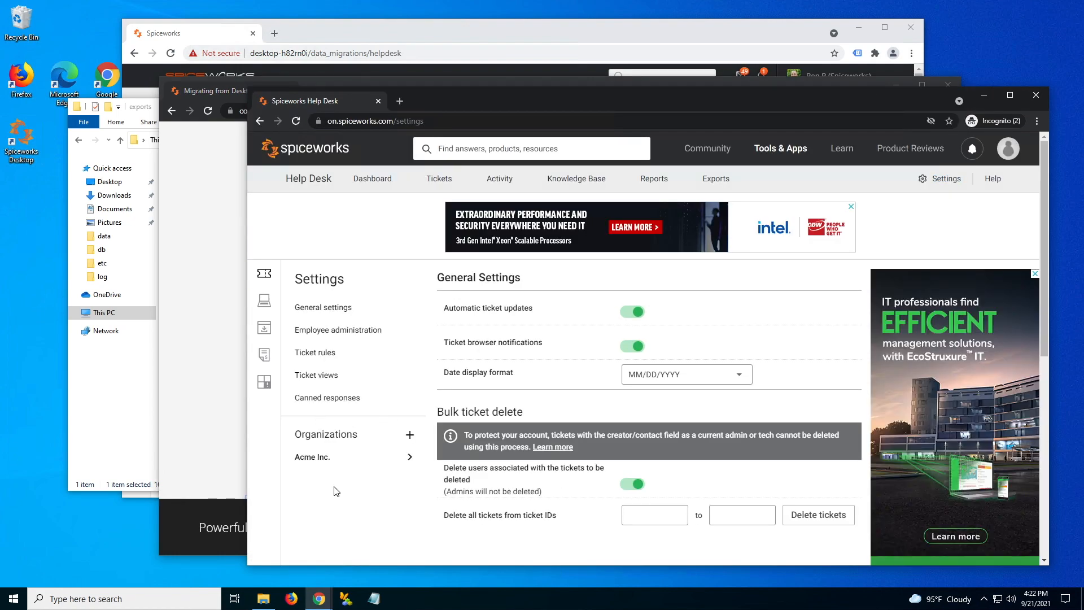
click(312, 457)
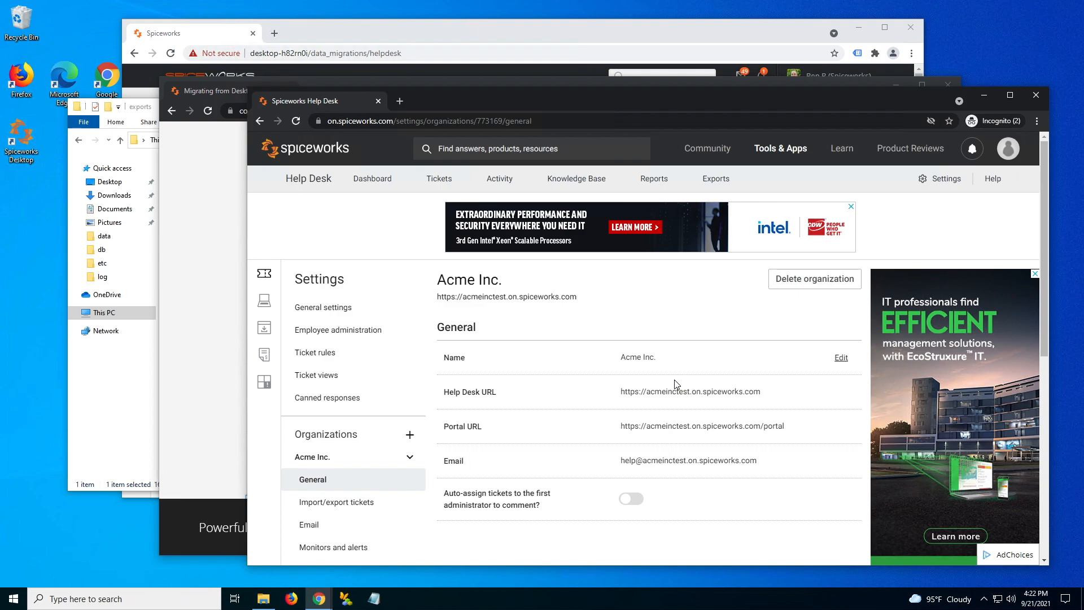
scroll(675, 384, down, 1)
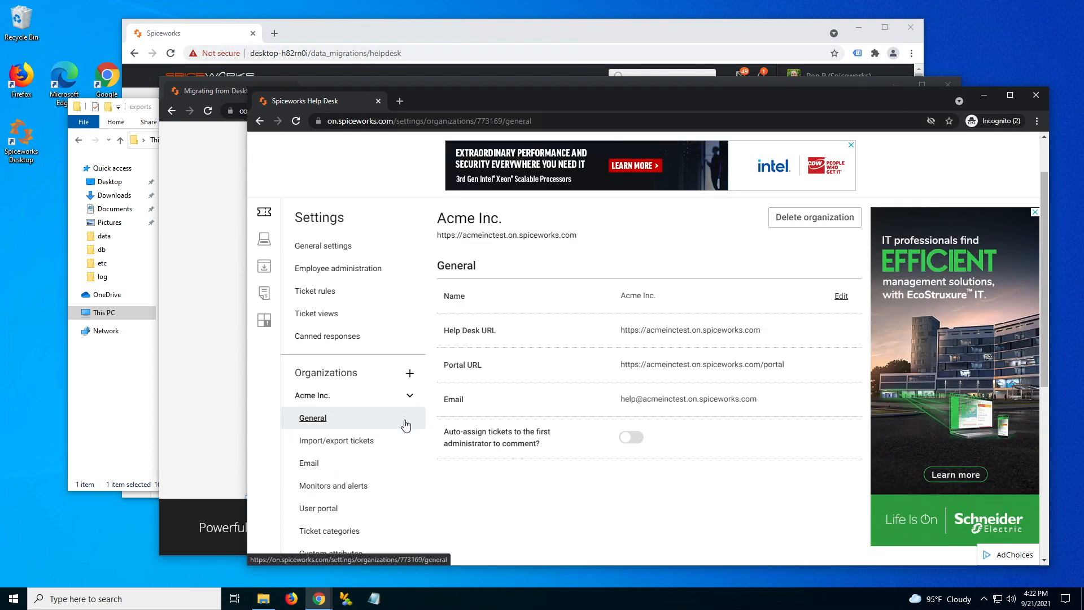
click(410, 375)
click(538, 328)
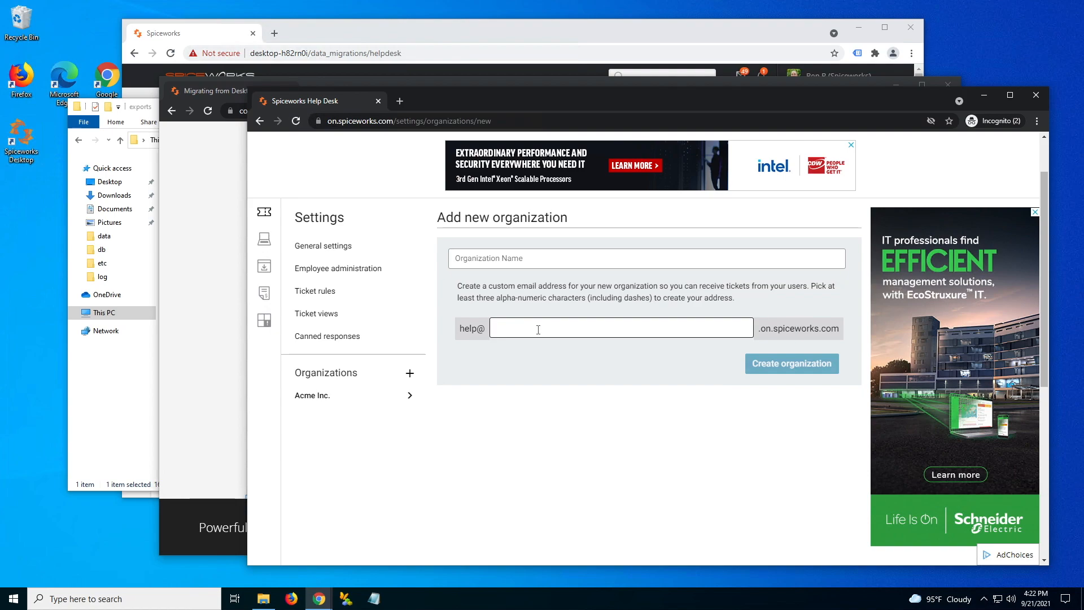
click(312, 396)
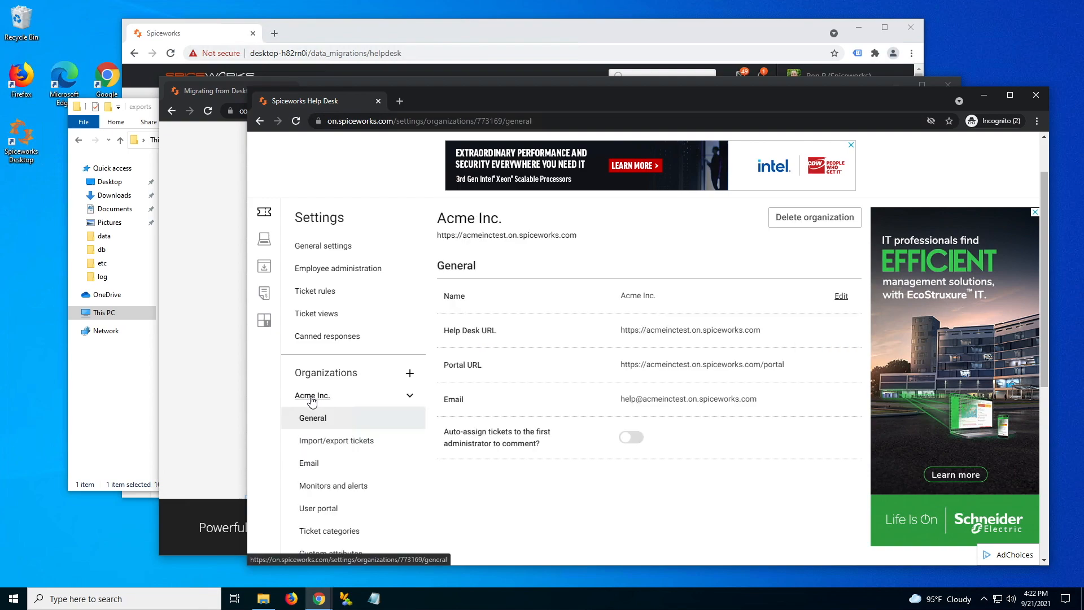
scroll(333, 528, down, 1)
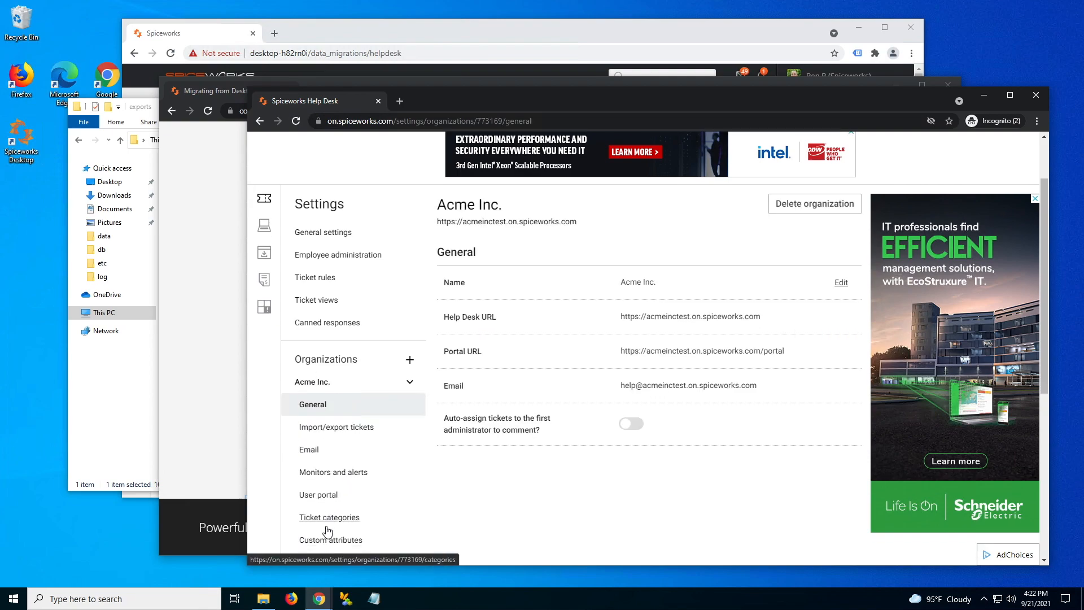
scroll(336, 533, down, 1)
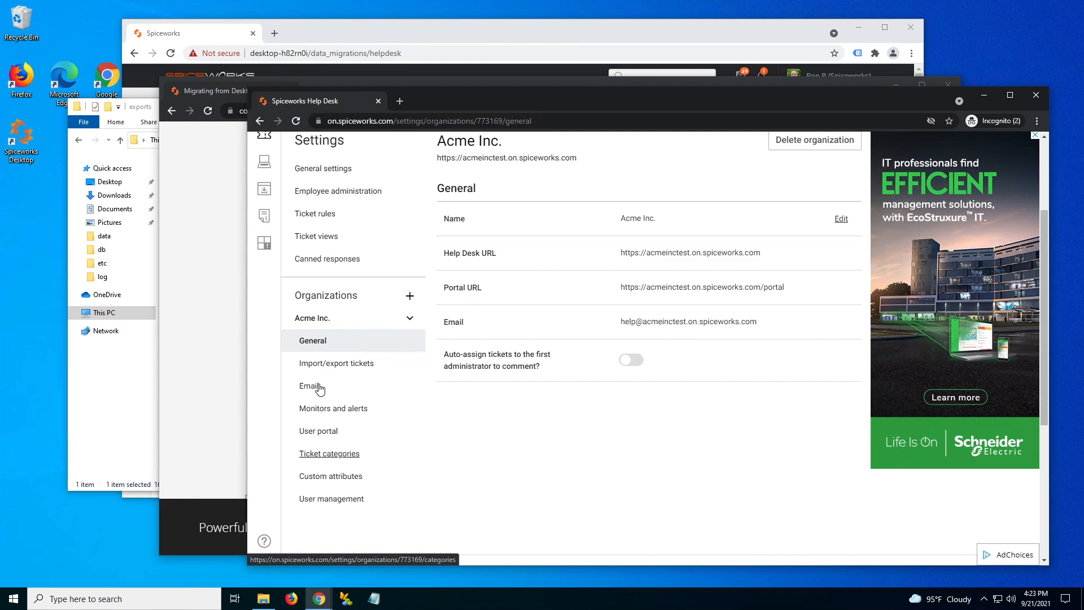
scroll(555, 444, up, 1)
scroll(555, 444, up, 1)
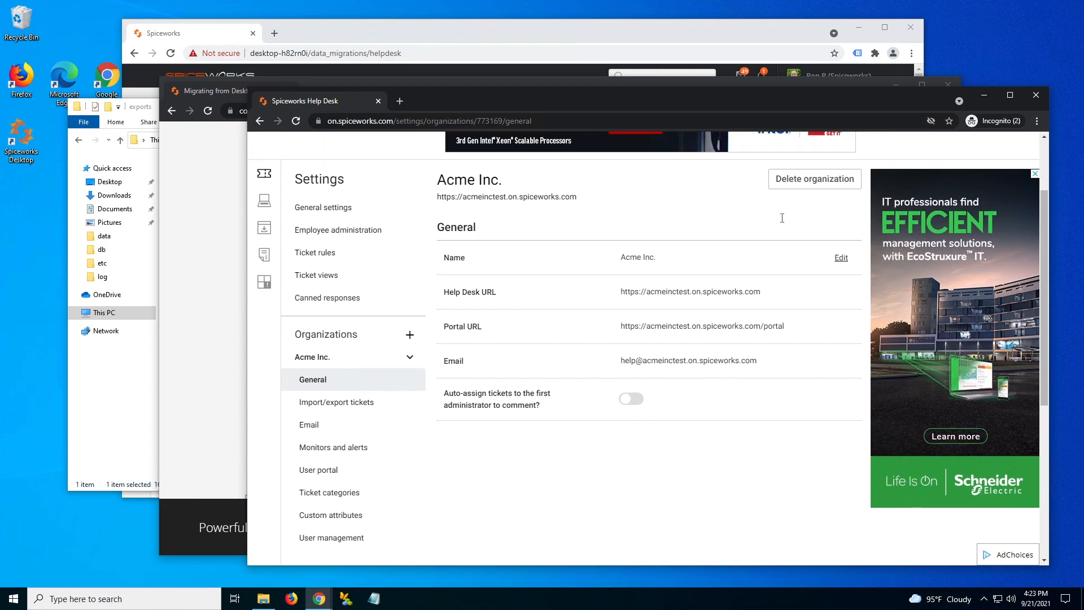
- Delete the Acme Inc. organization and confirm, leaving the Organizations list empty
click(812, 179)
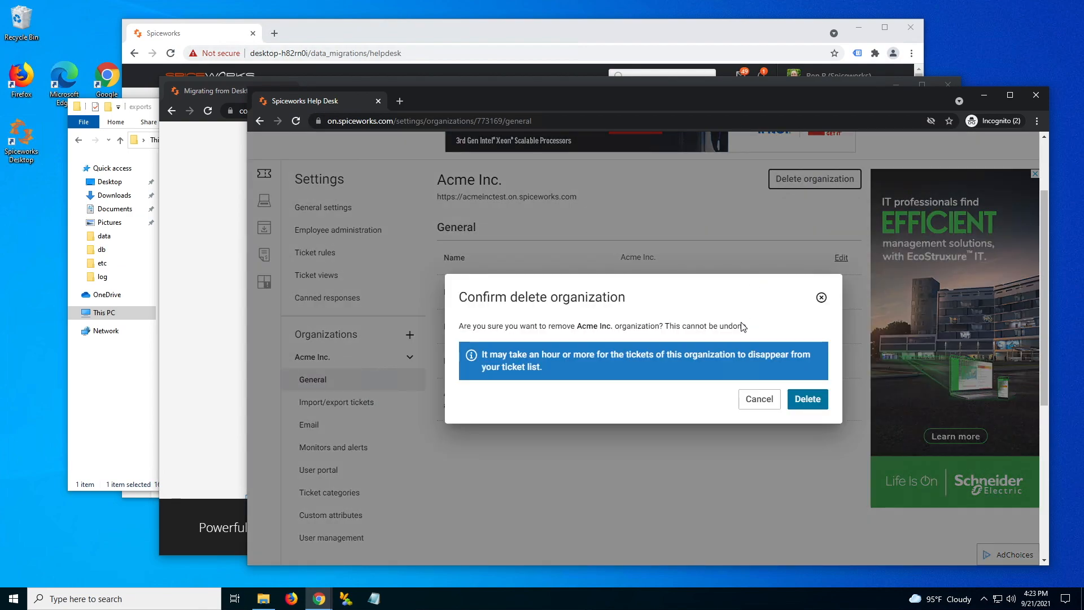
click(806, 400)
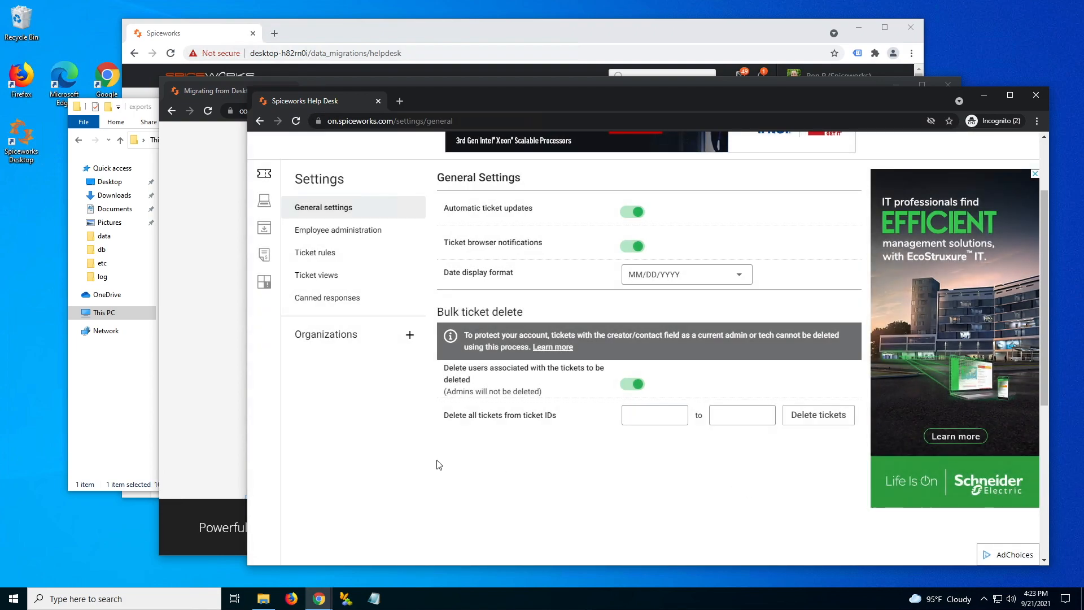
scroll(439, 464, up, 2)
scroll(439, 465, up, 1)
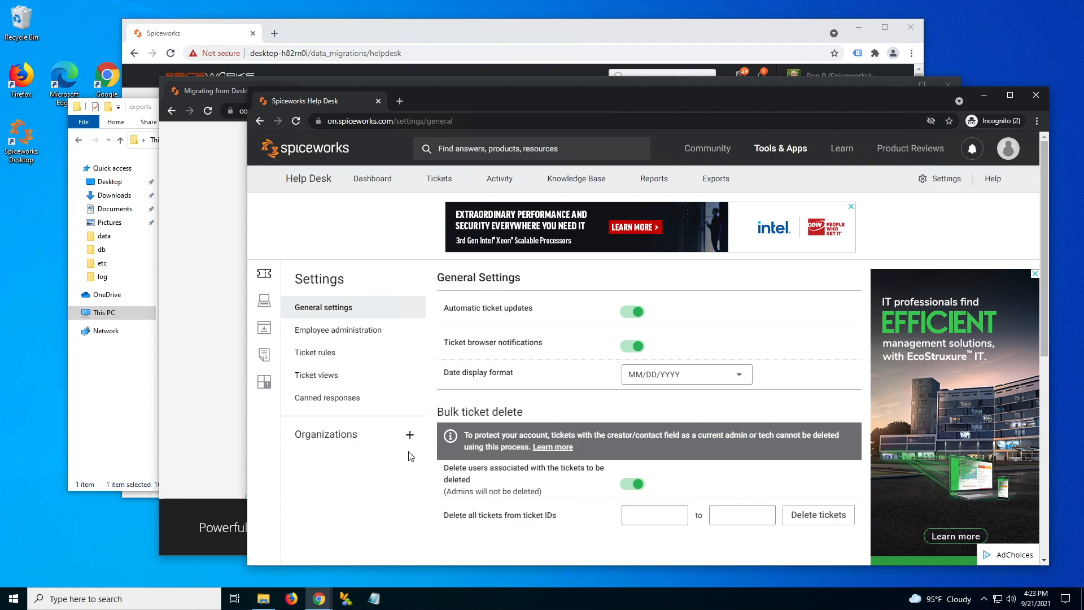
- Add a new organization named 'Acme Inc' with help address 'acmeinctest'
click(410, 435)
click(499, 316)
text(Acme Inc)
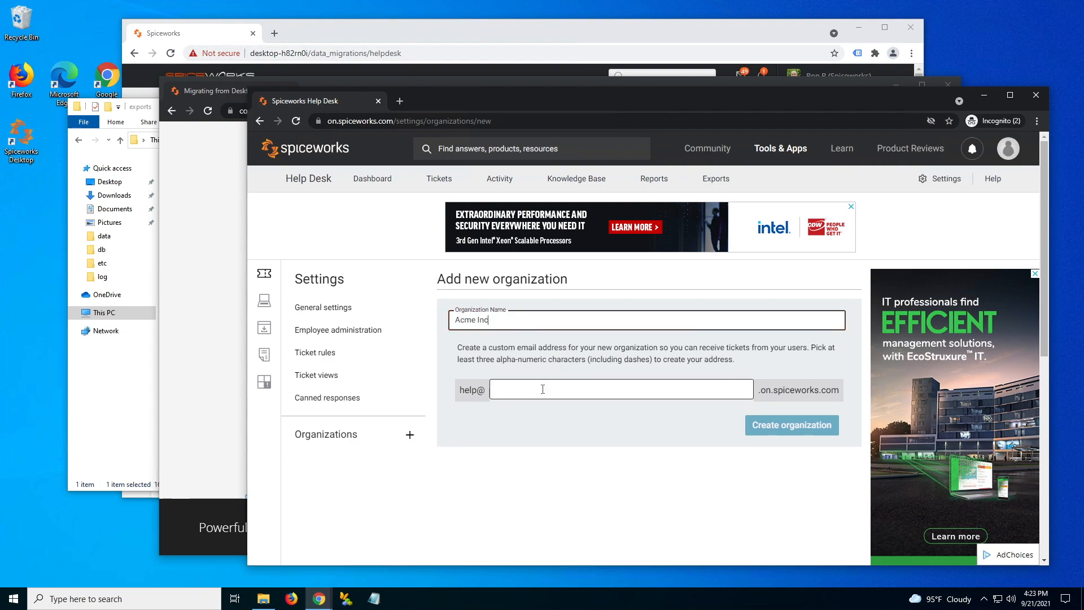
click(573, 393)
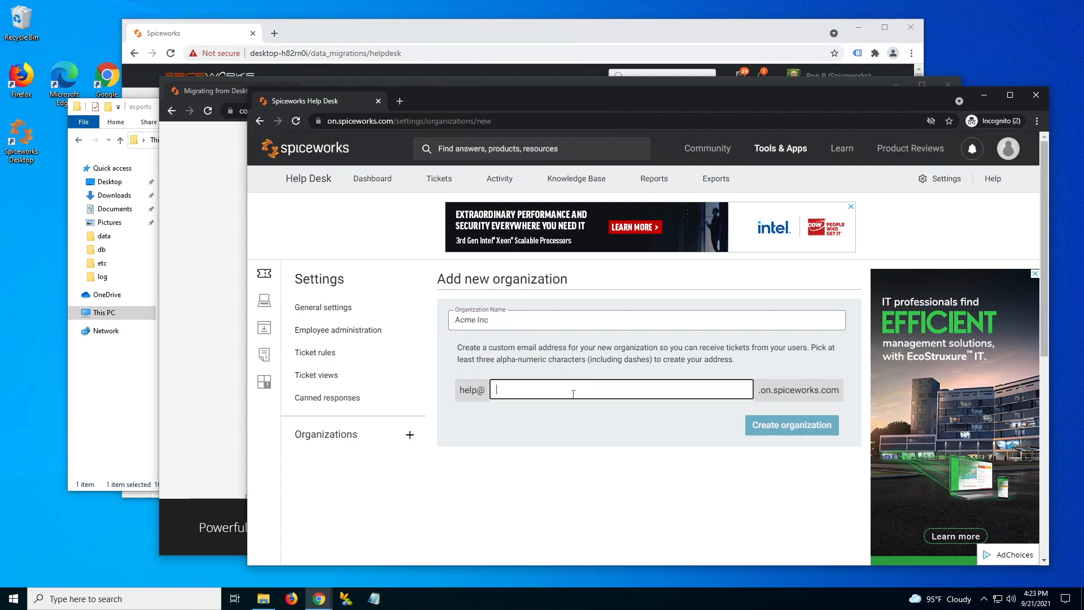
text(acme)
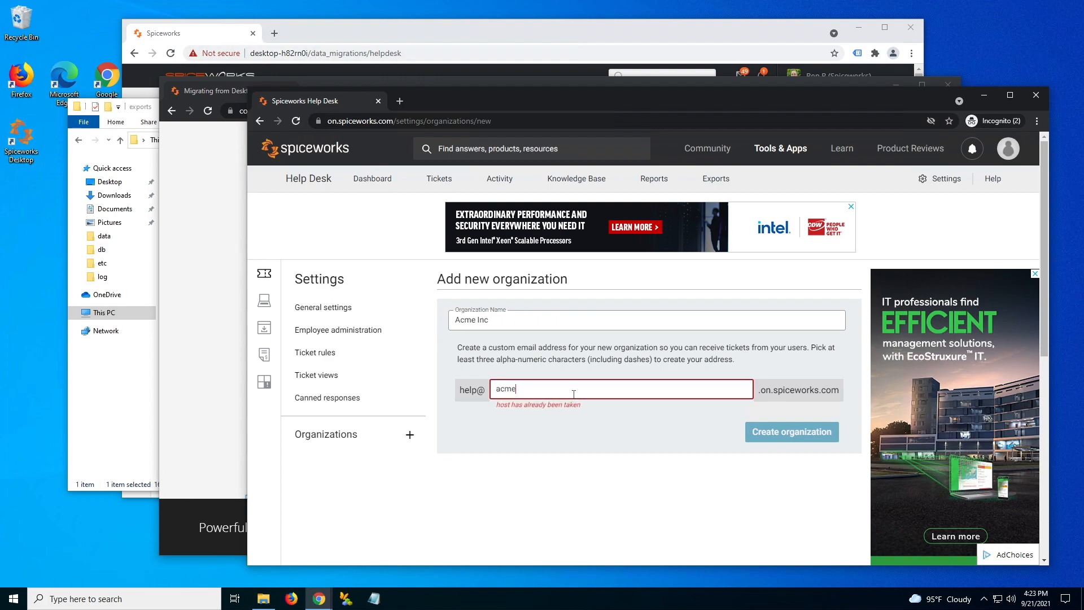
text(inctest)
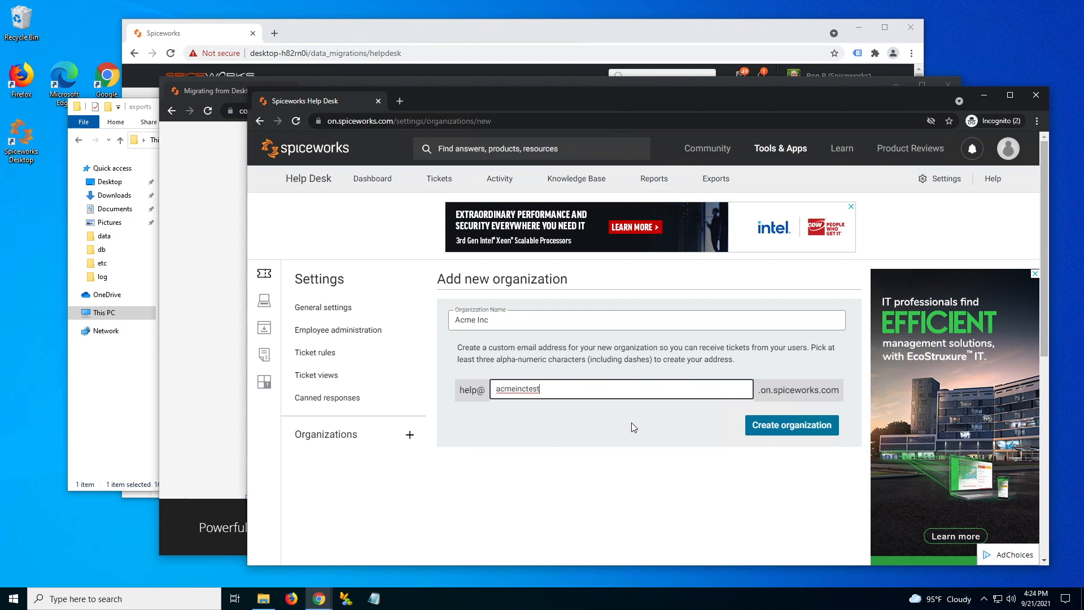
- Create the Acme Inc organization and list all tickets regardless of status
click(782, 428)
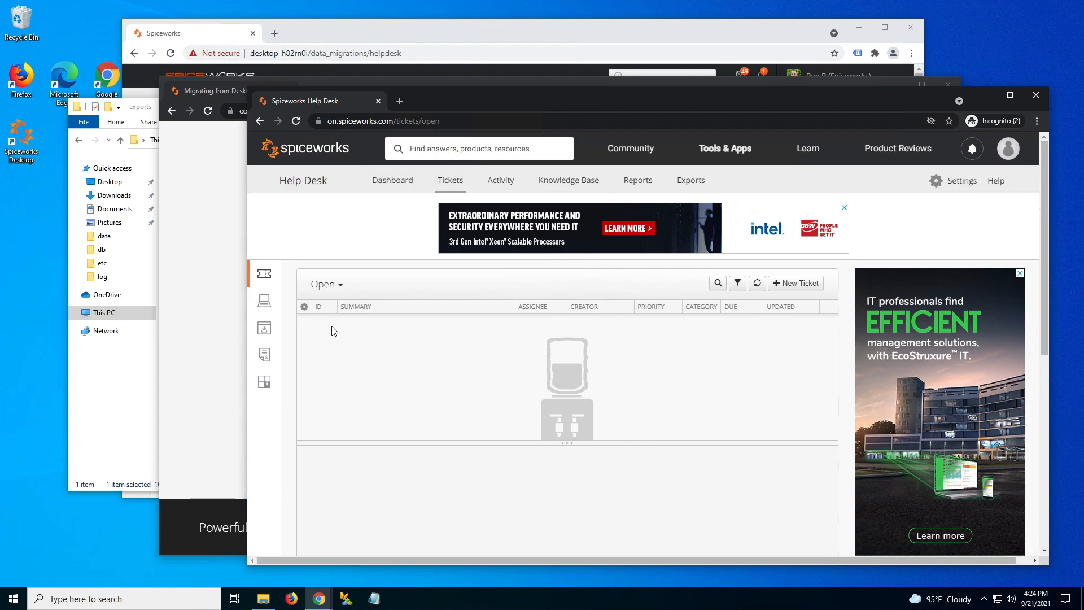
click(323, 285)
click(306, 374)
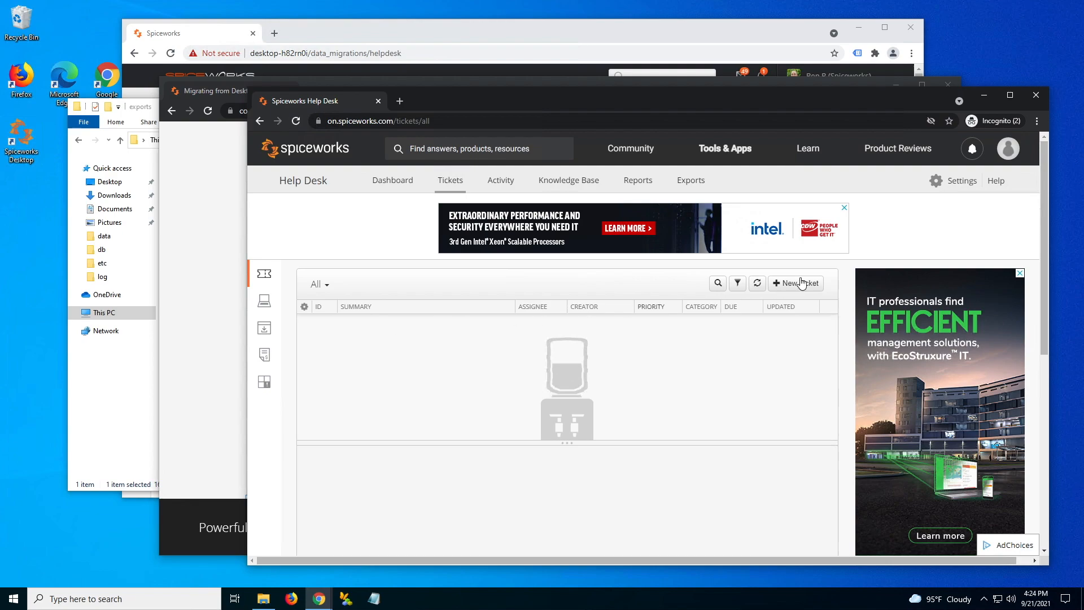
- Open the new Acme Inc organization's Import/export tickets page, then return to the migration guide
click(955, 182)
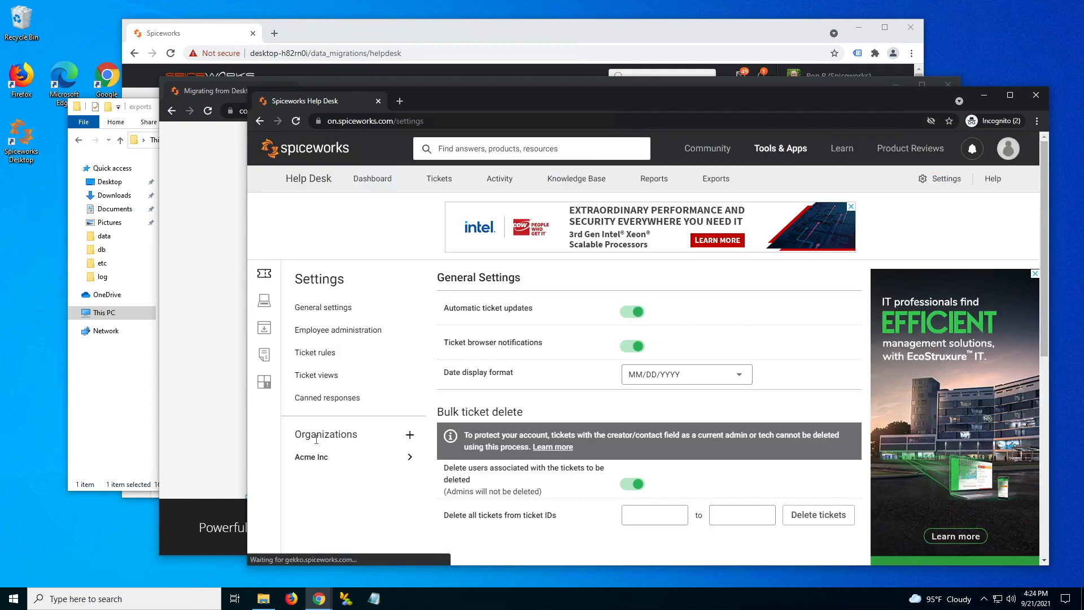
click(311, 459)
scroll(344, 500, down, 1)
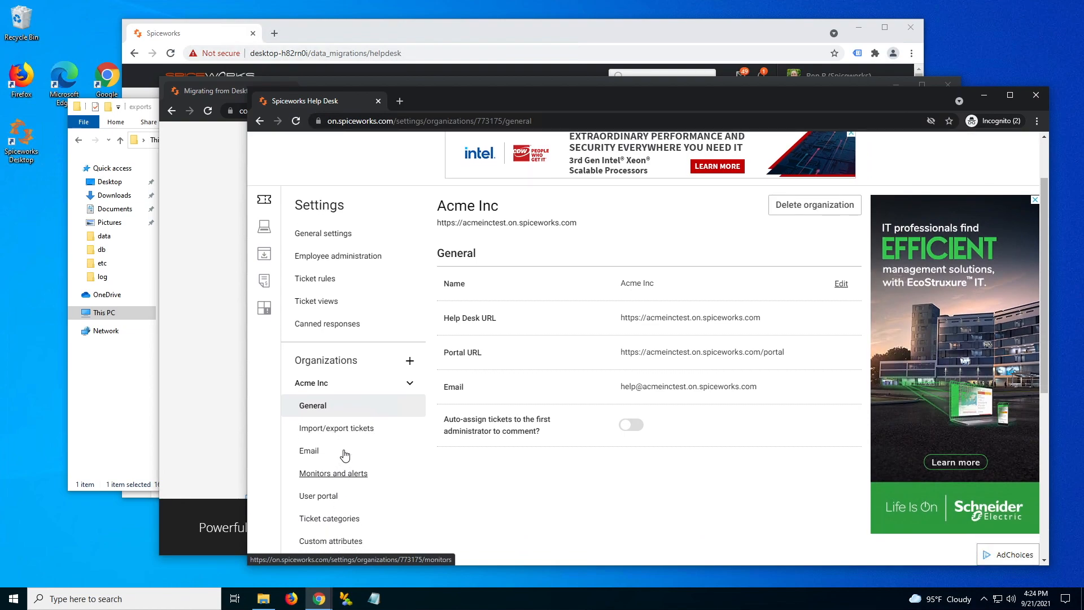
click(347, 428)
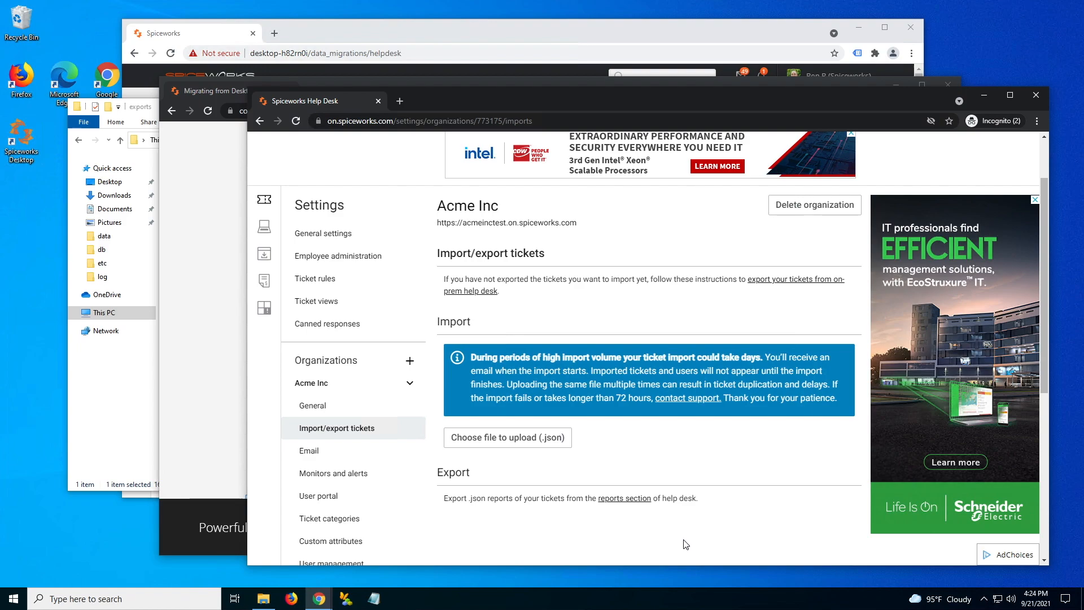
key(alt+Tab)
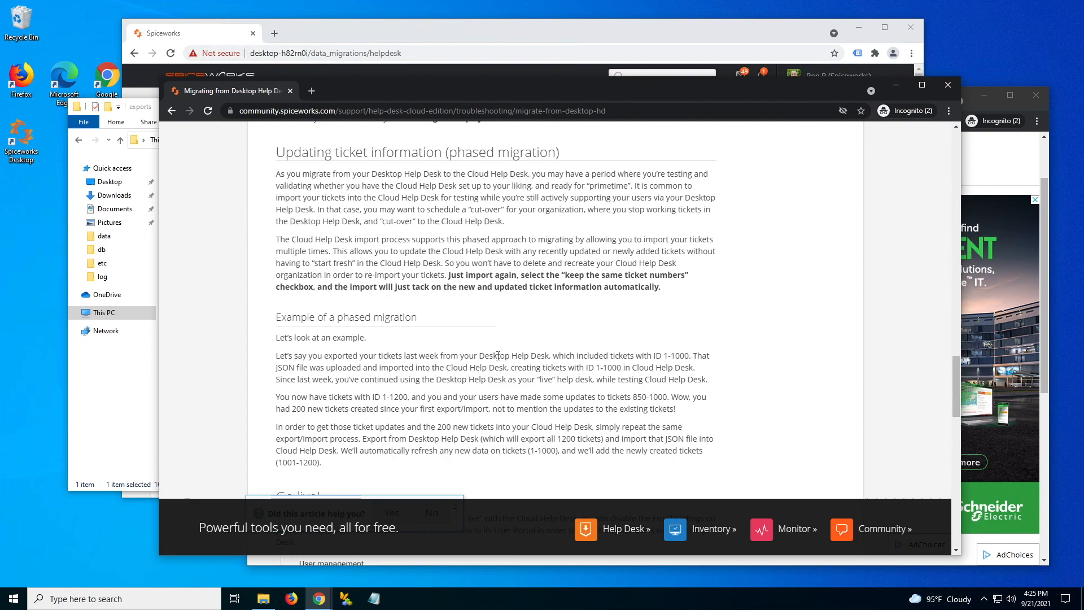
- Check the desktop Help Desk's latest export status, then bring back the Acme Inc cloud import page
click(347, 32)
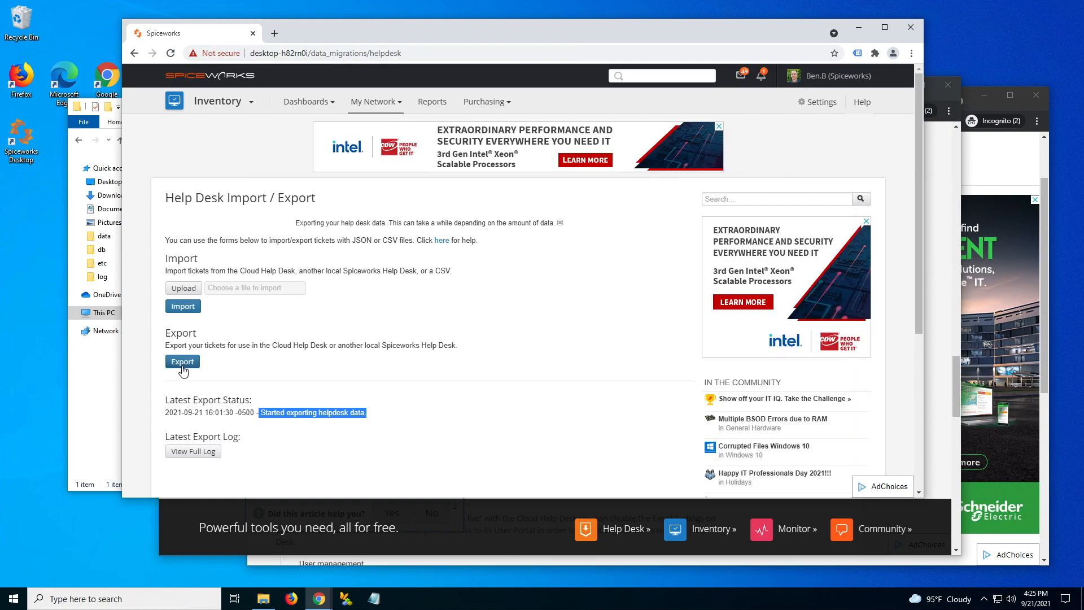
click(940, 175)
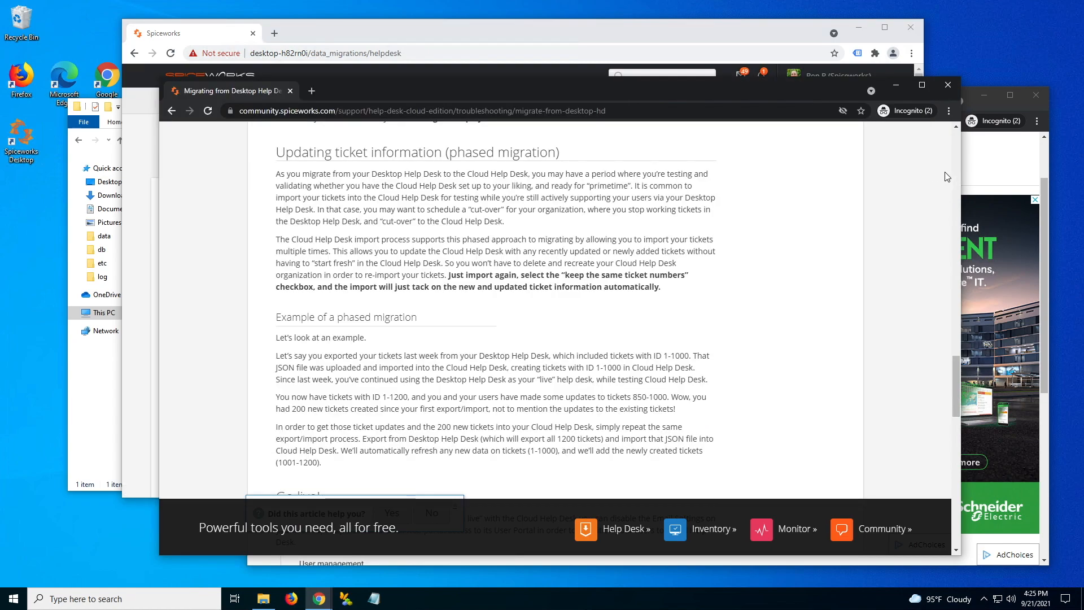
click(979, 178)
- Upload exported_data.json to Acme Inc with 'Keep the same ticket numbers' ticked and start the import
click(502, 436)
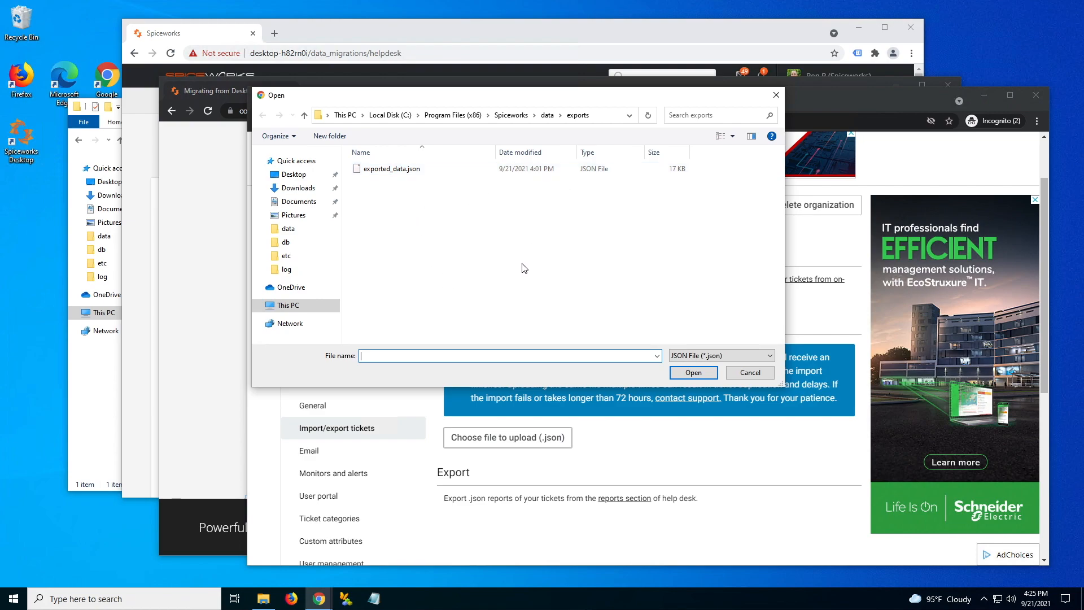
click(387, 172)
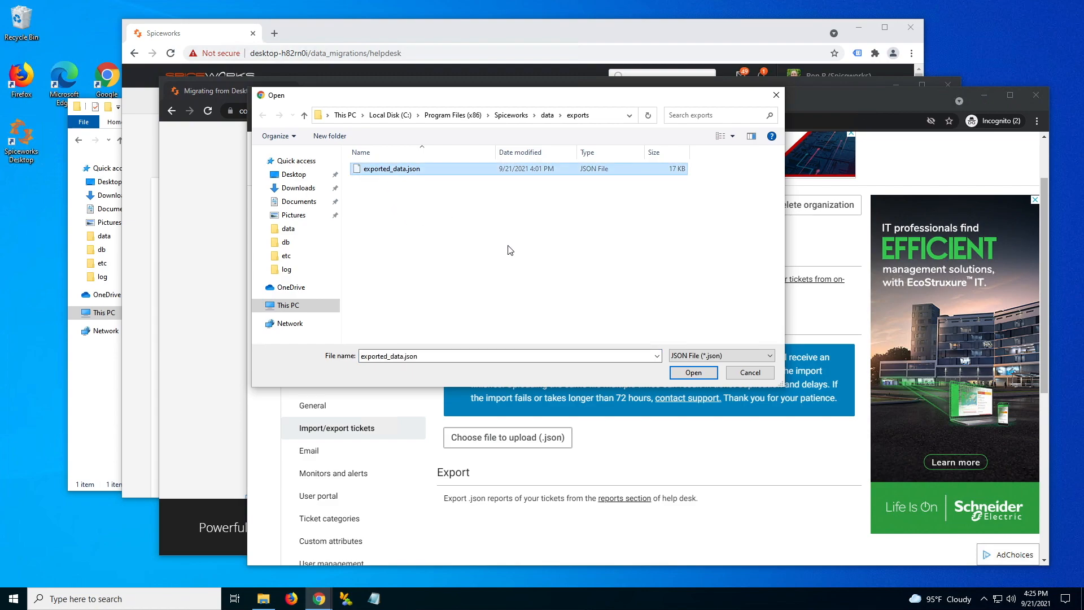
click(693, 377)
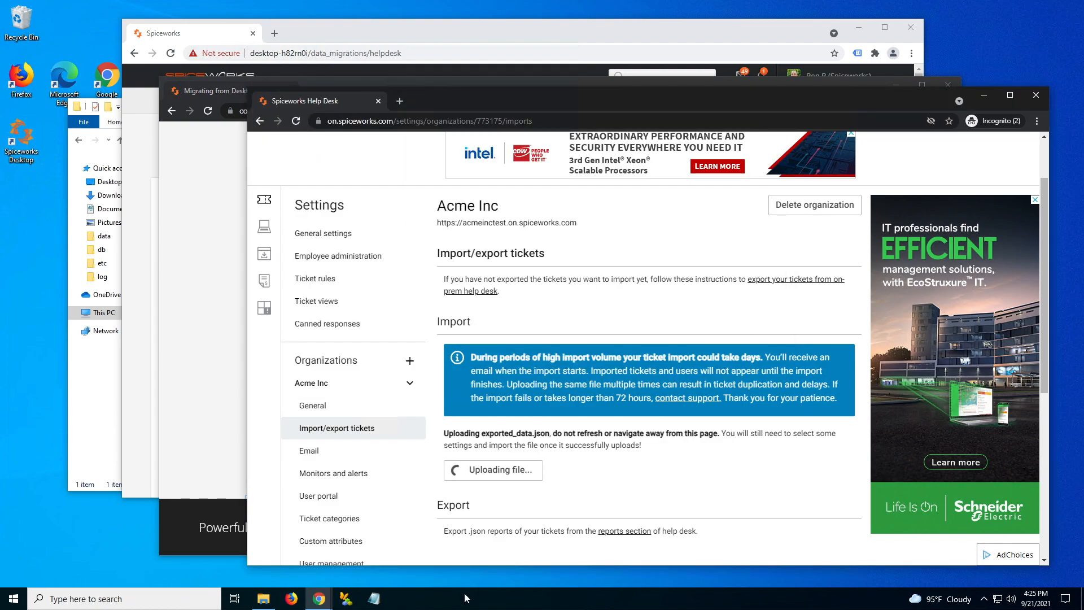
click(451, 457)
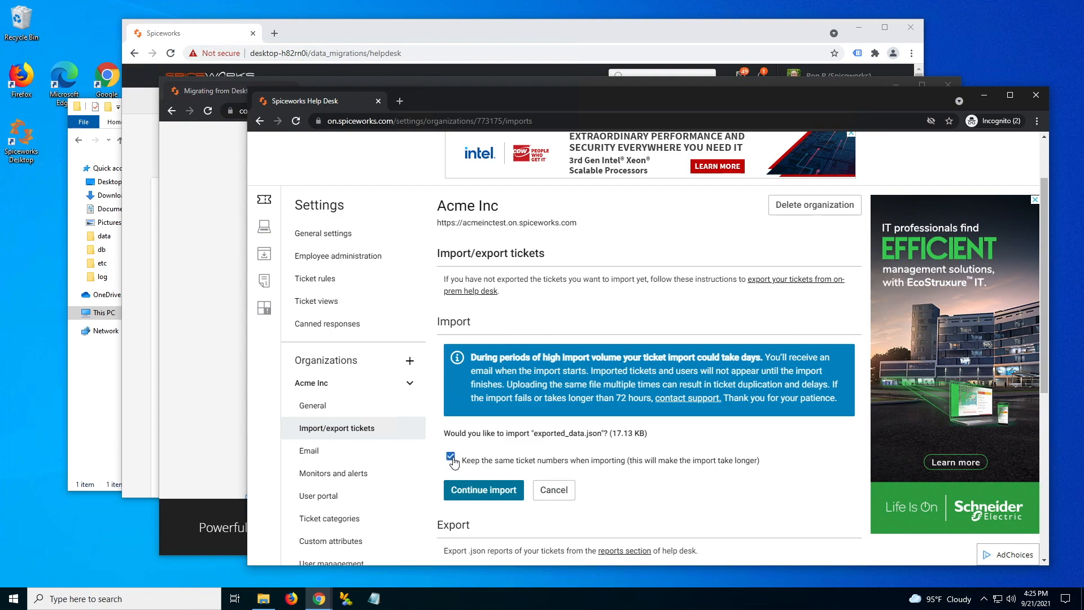
click(497, 491)
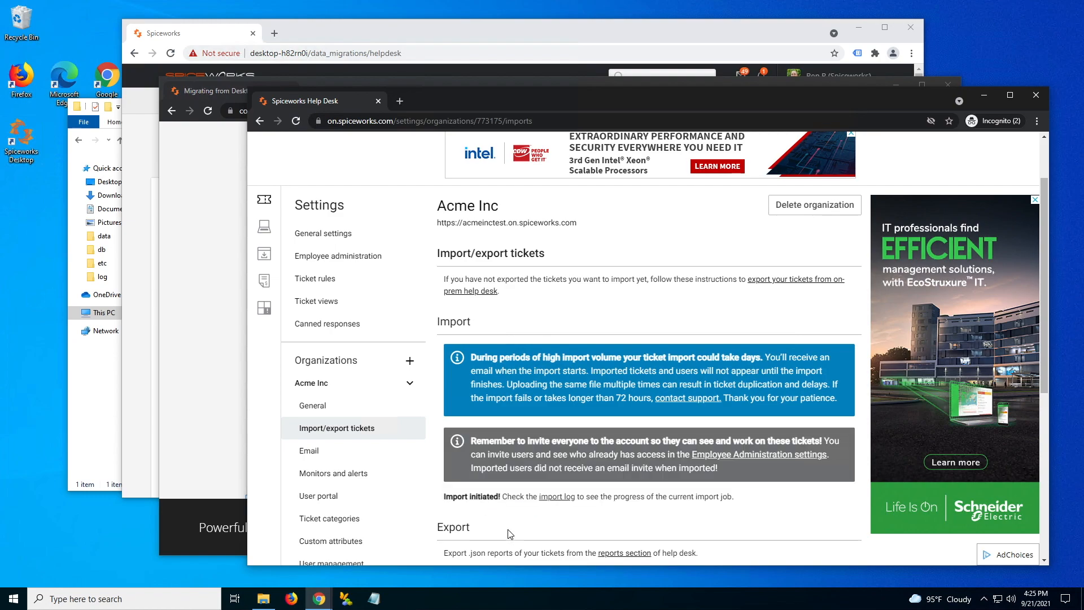
click(208, 351)
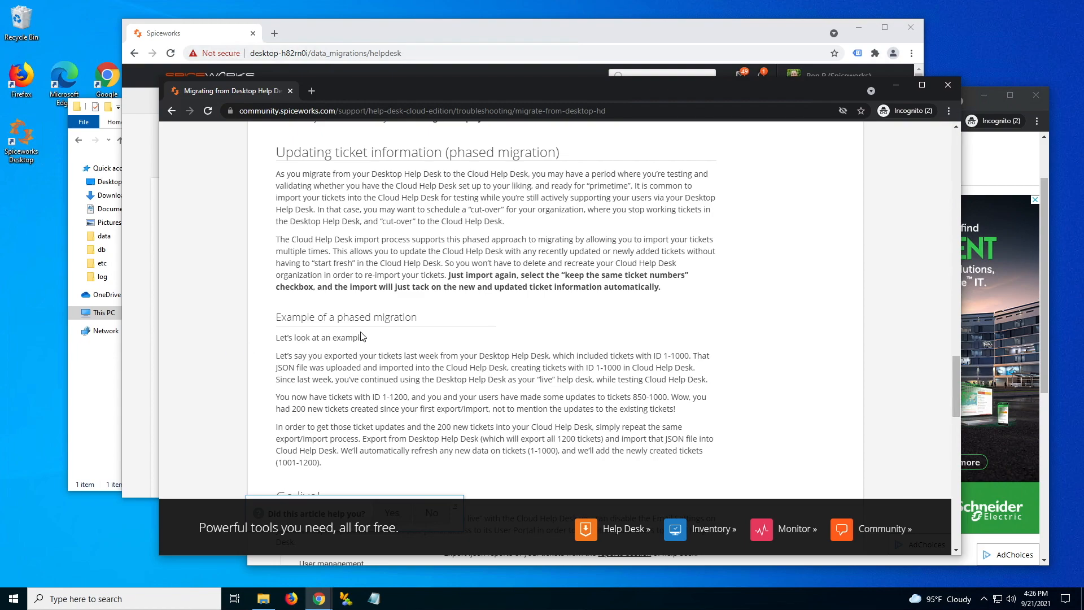
- Scroll the migration article down to the Go live! and Troubleshooting sections
scroll(362, 337, down, 1)
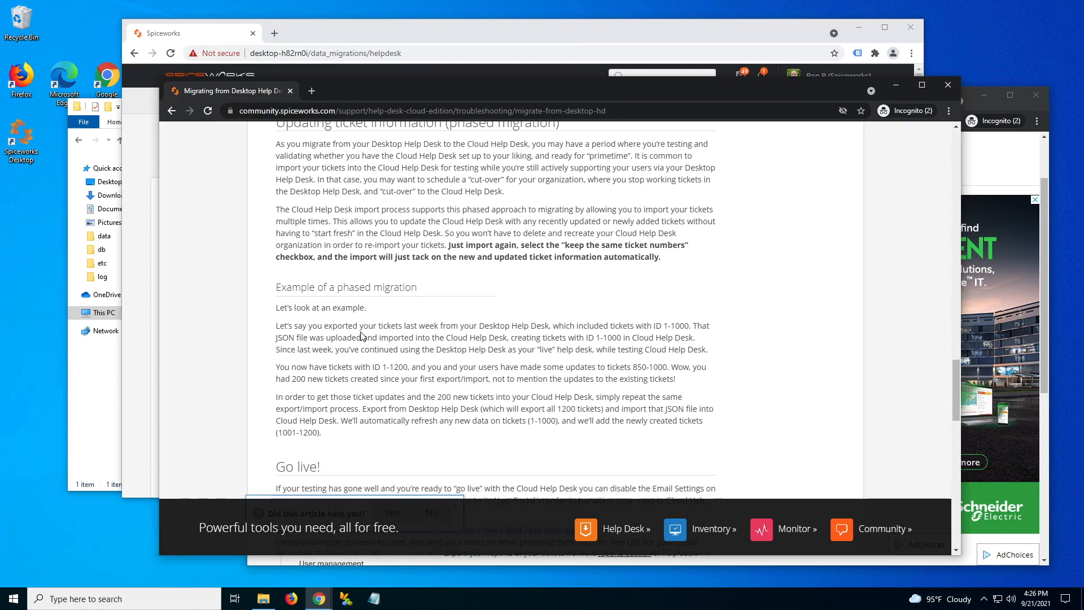
scroll(362, 337, down, 2)
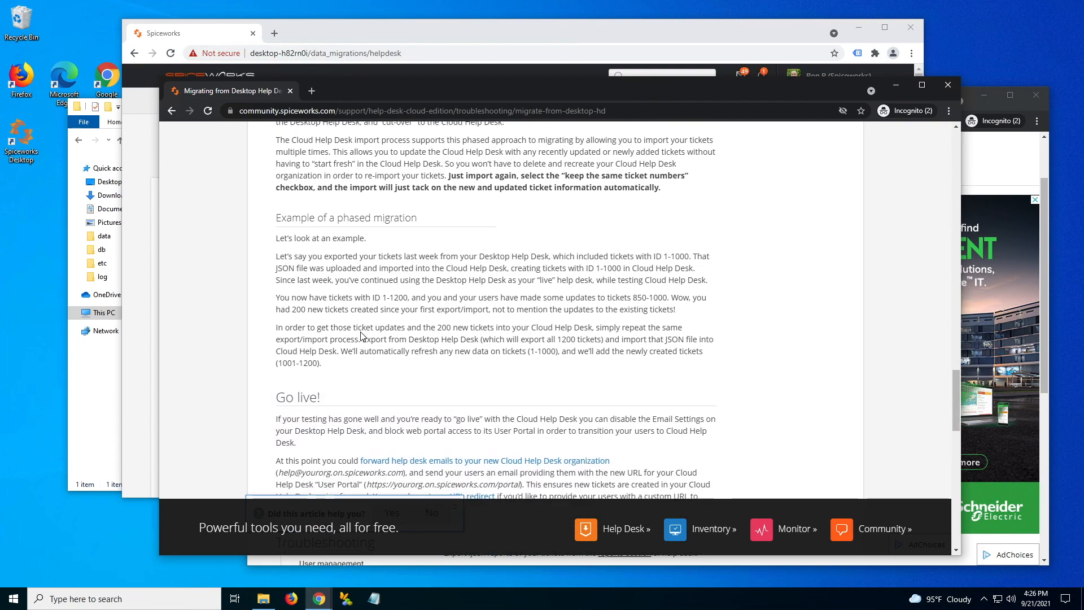
scroll(362, 336, down, 2)
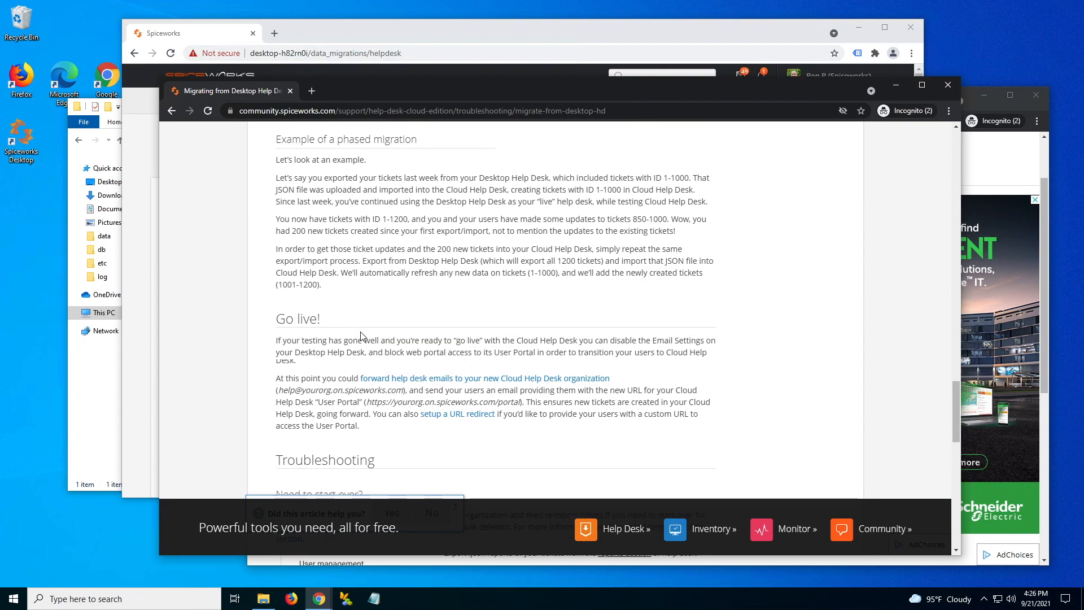
scroll(362, 337, down, 2)
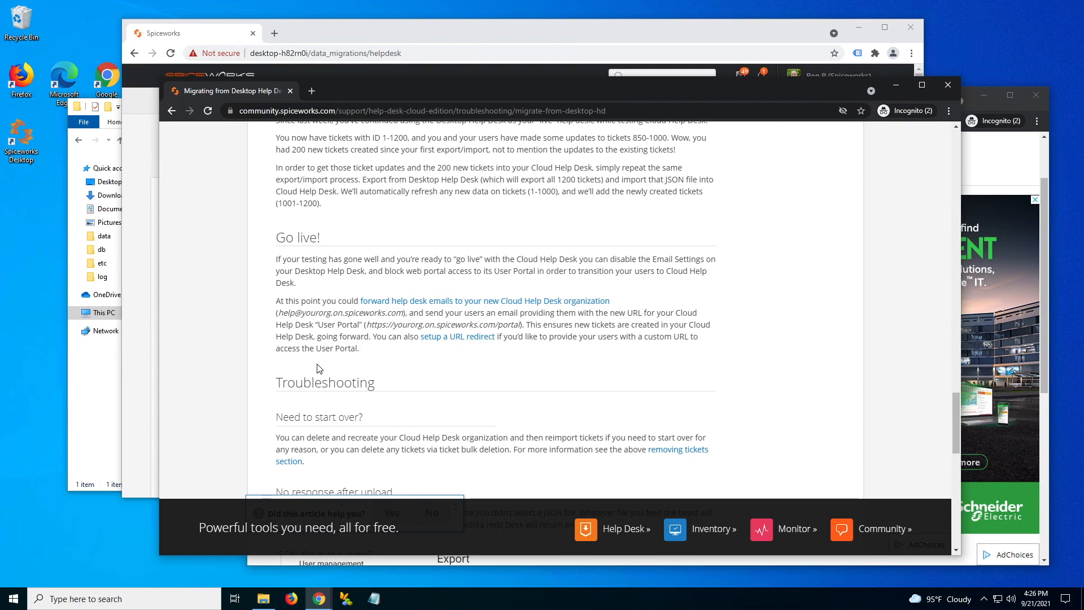
- Switch off 'Enable incoming emails' under Settings > Help Desk > Email Settings in Spiceworks Desktop
click(311, 35)
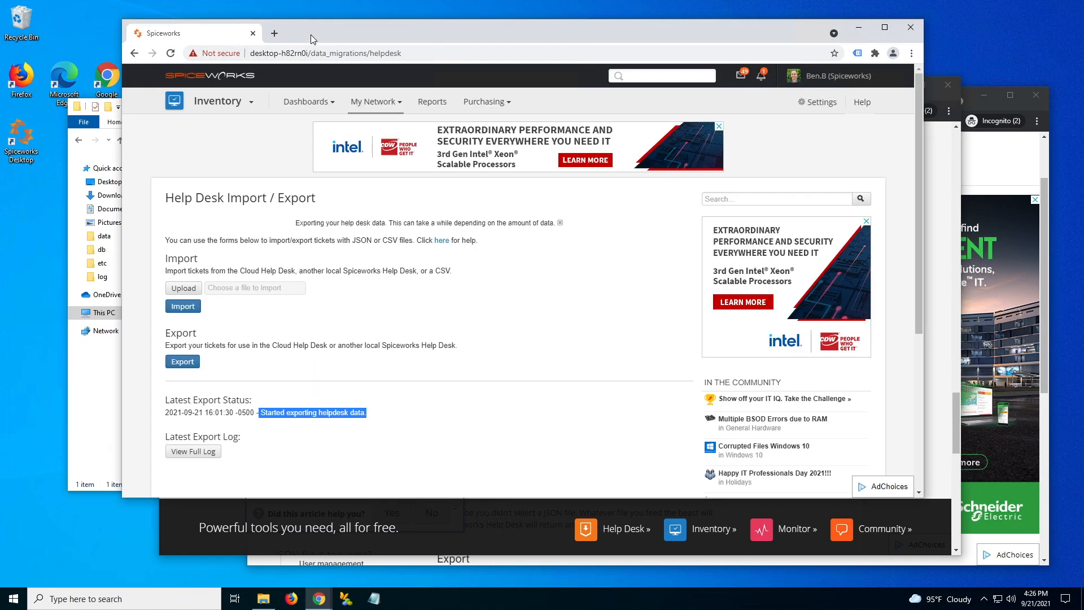
click(817, 103)
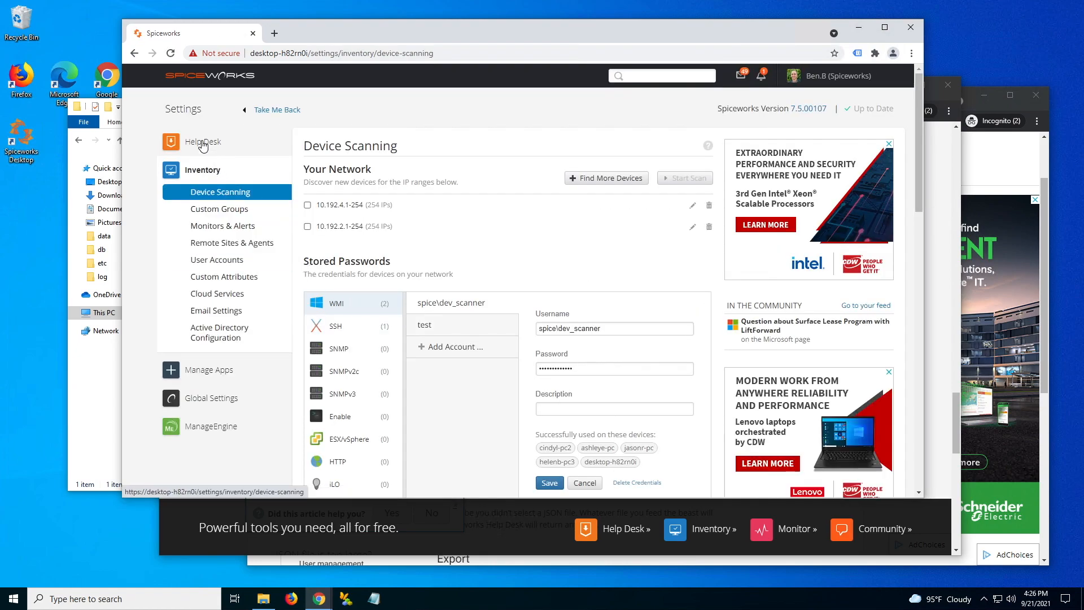
click(202, 145)
click(215, 164)
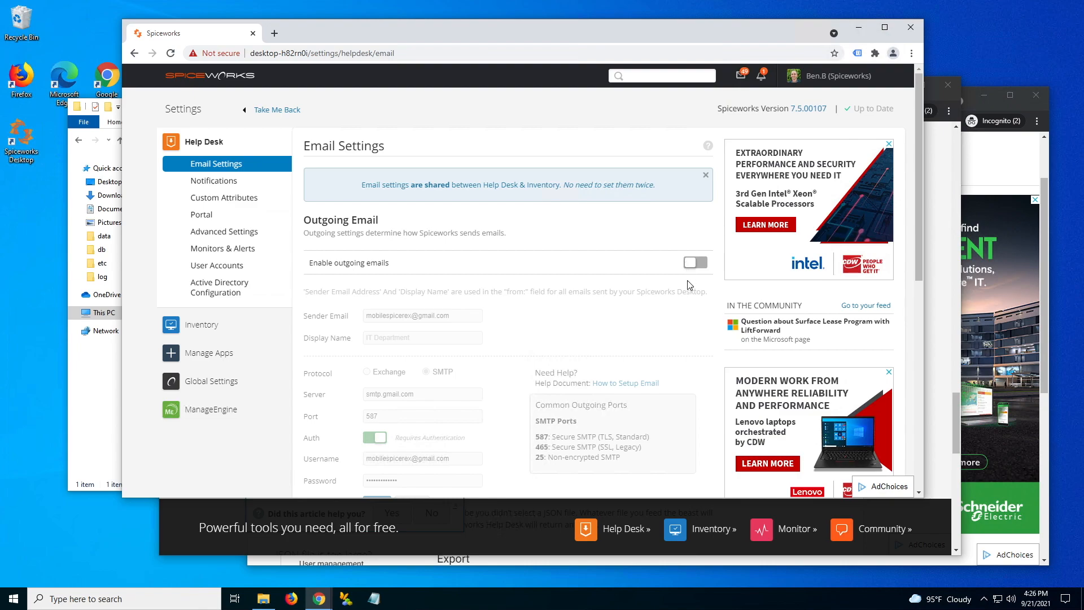
scroll(455, 336, down, 1)
scroll(454, 335, down, 3)
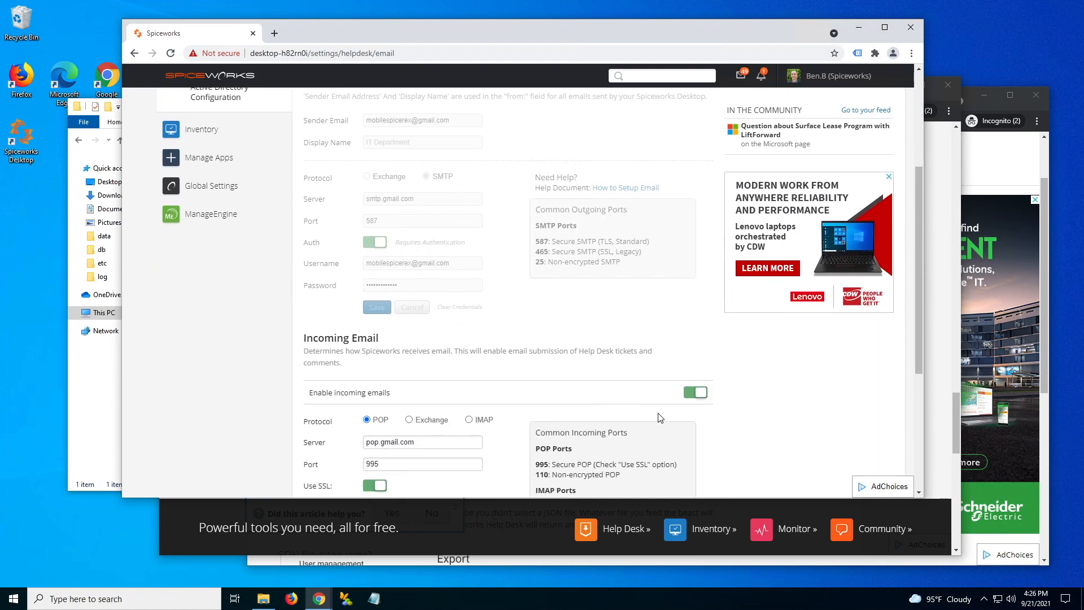
click(698, 395)
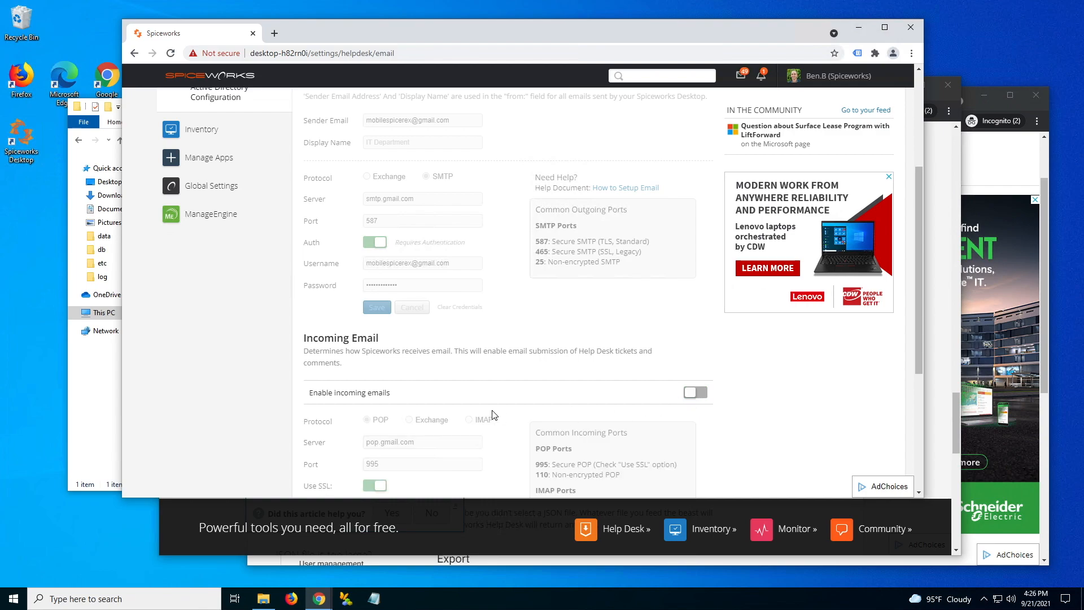
key(alt+Tab)
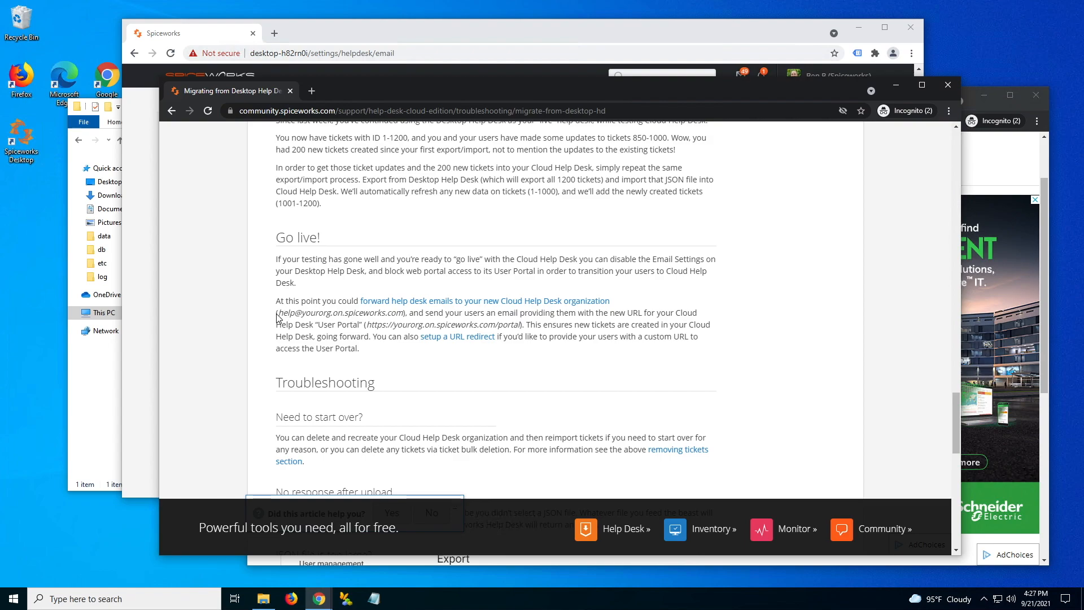
drag(279, 314, 302, 314)
double_click(310, 314)
click(426, 312)
drag(425, 312, 498, 311)
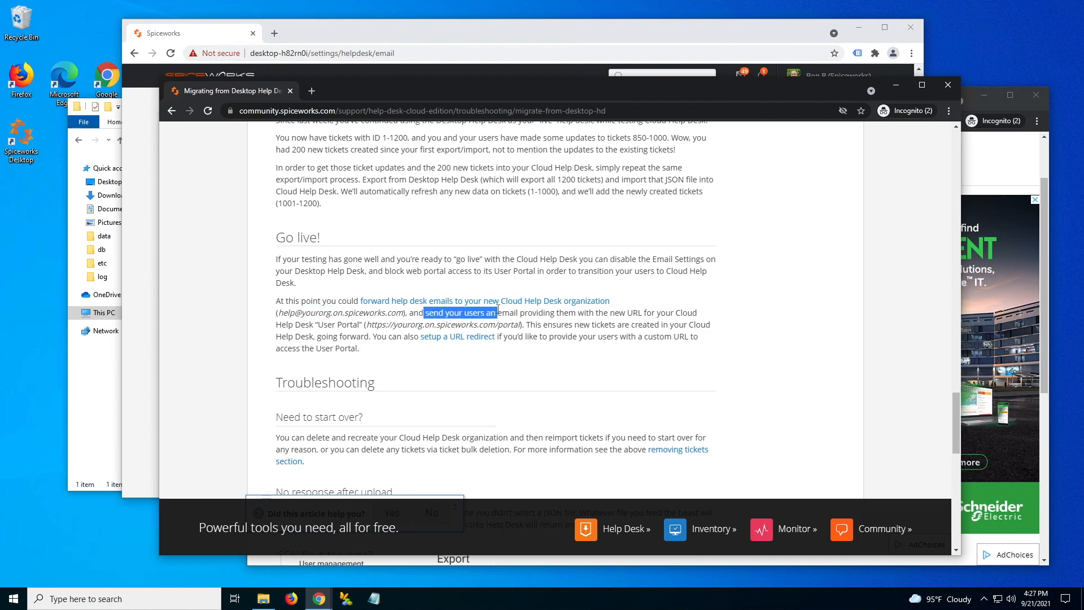
drag(498, 311, 497, 311)
drag(367, 327, 521, 320)
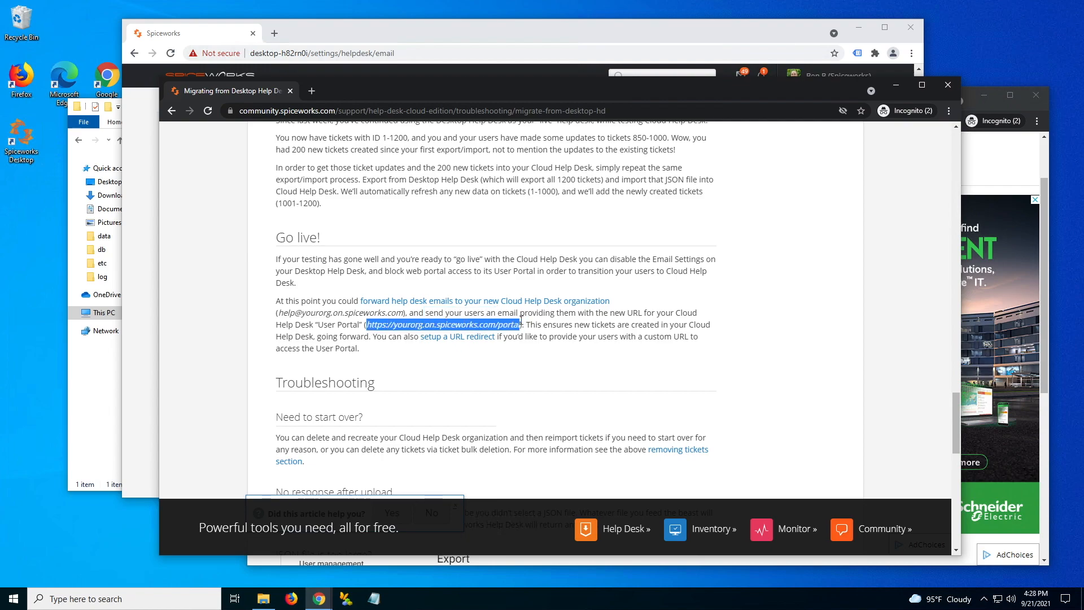
double_click(408, 325)
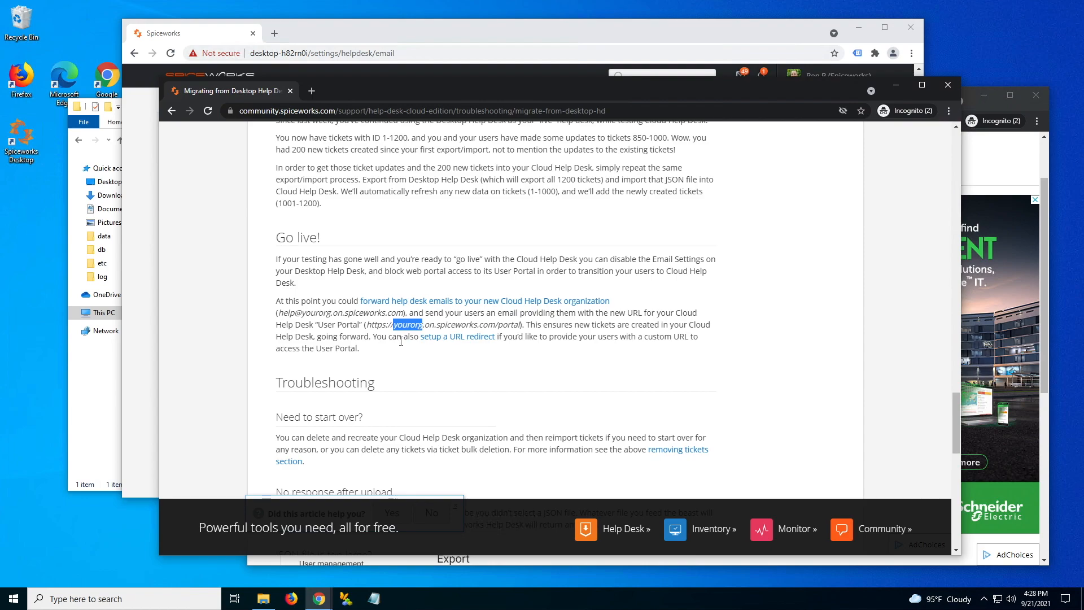
drag(495, 325, 521, 325)
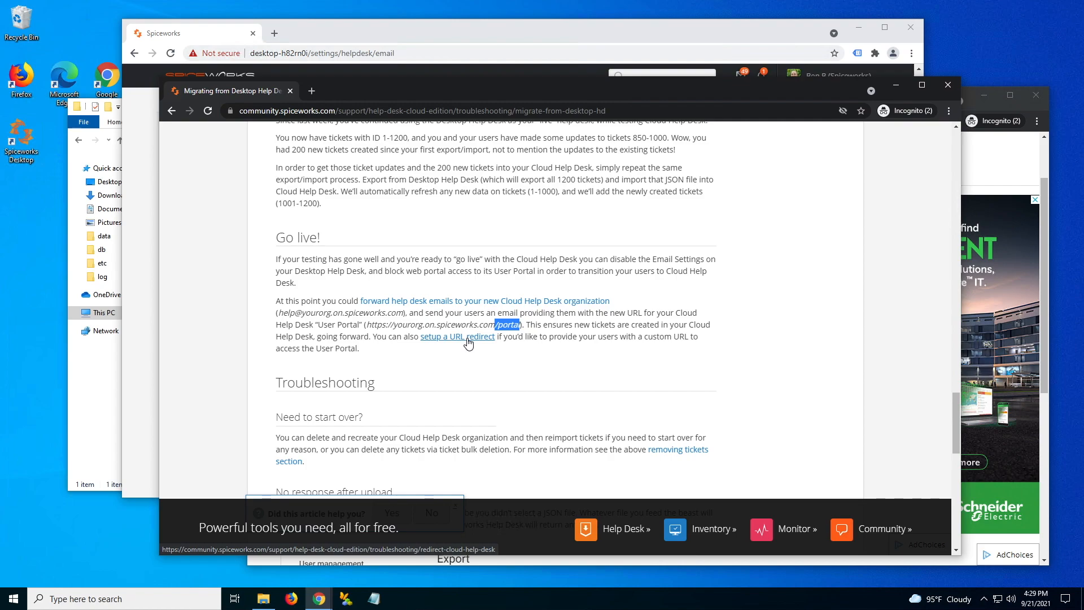
drag(366, 326, 523, 323)
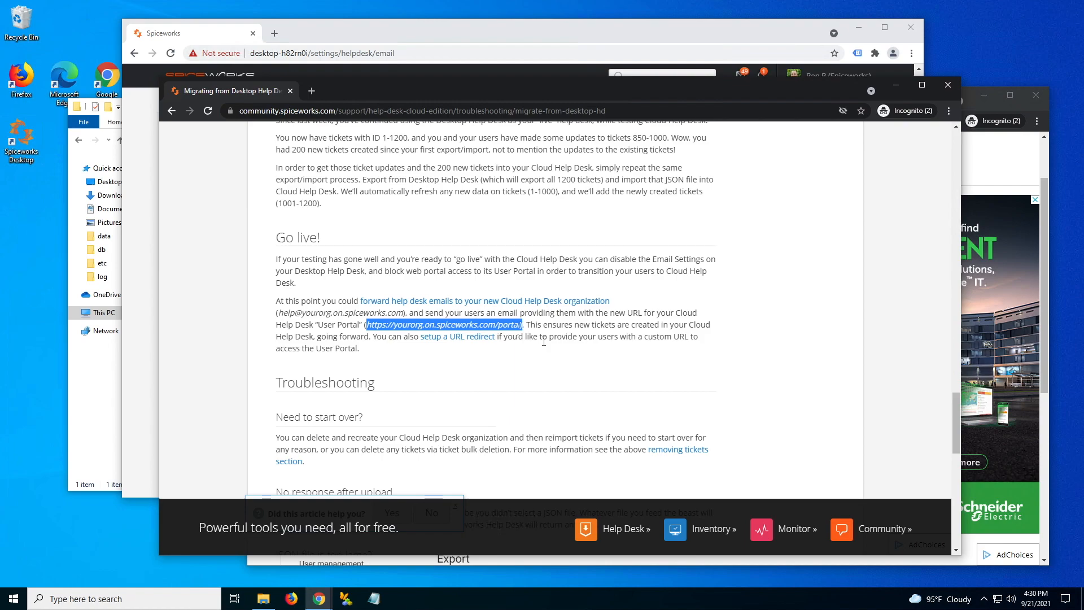
click(544, 341)
scroll(543, 344, up, 1)
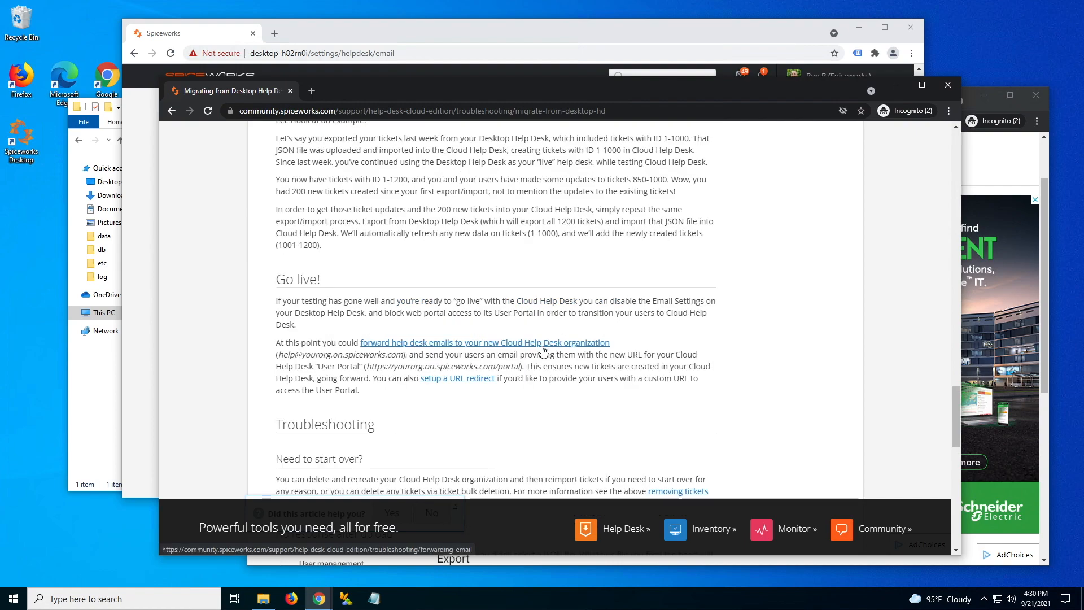